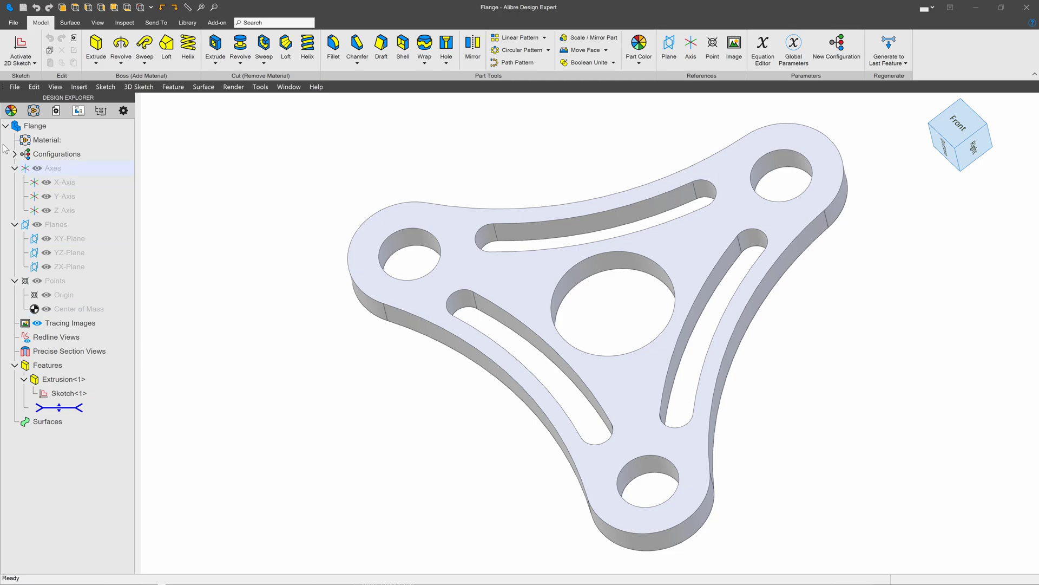
# - Start a blank-sheet drawing of the Flange and place its Top view as View<1>
pyautogui.click(152, 22)
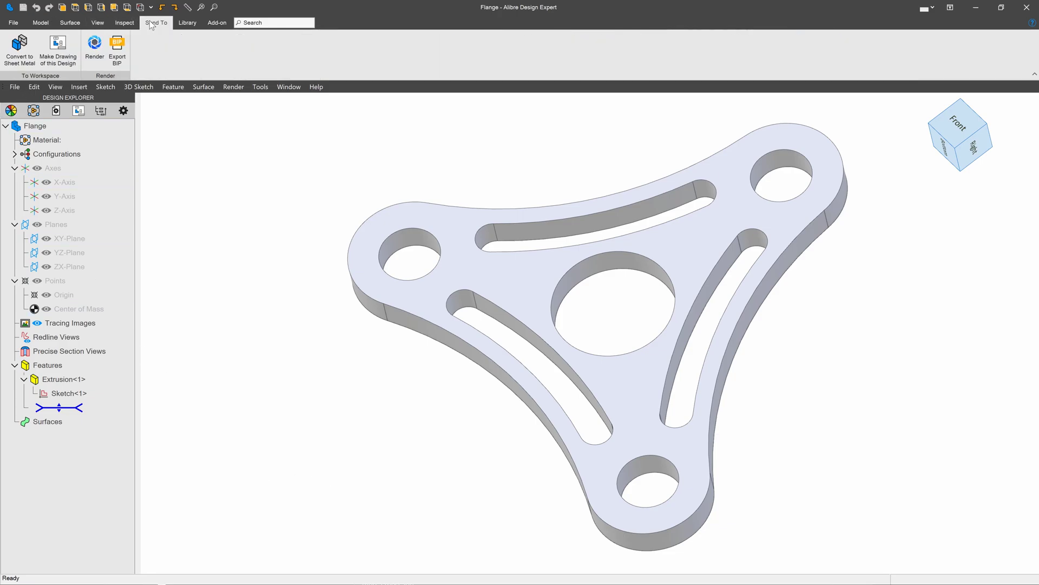
pyautogui.click(64, 59)
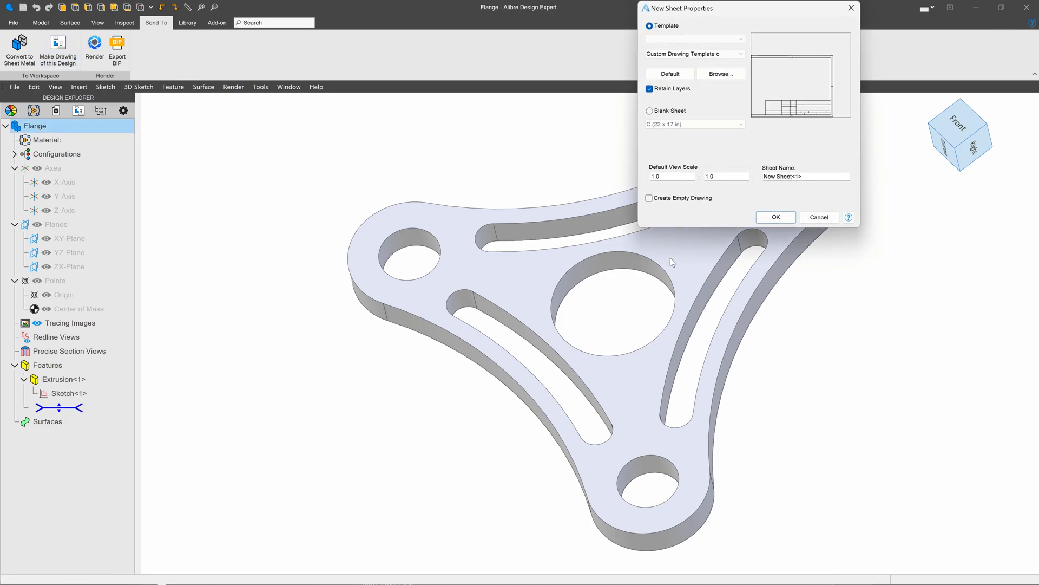
pyautogui.click(650, 111)
pyautogui.click(774, 217)
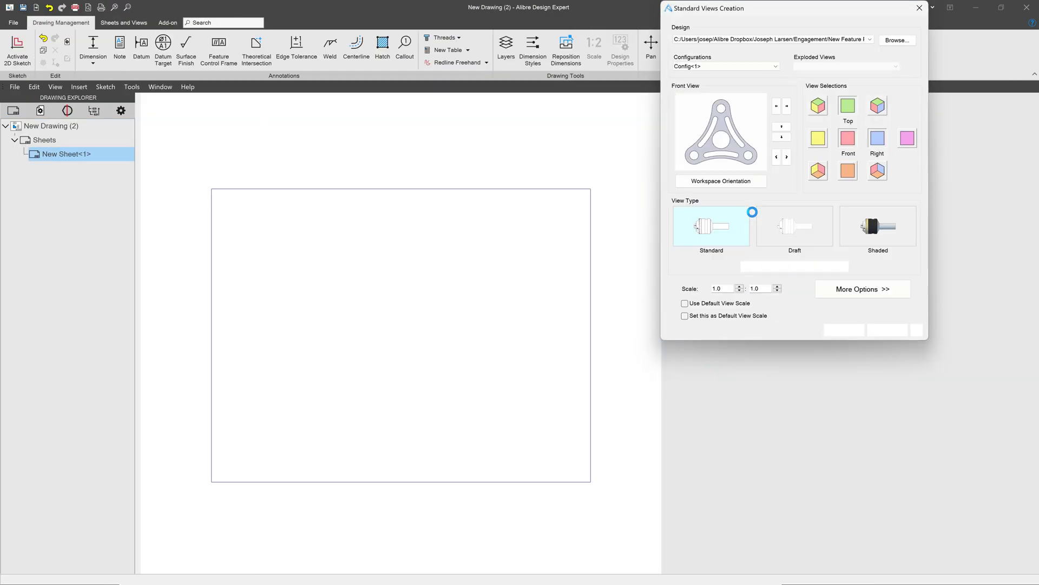
pyautogui.click(848, 107)
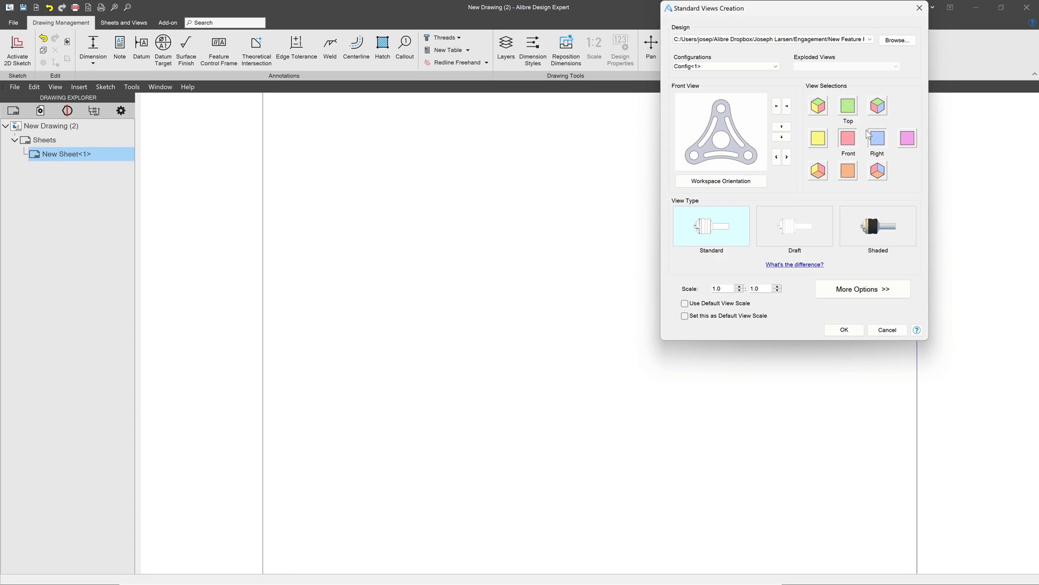
pyautogui.click(844, 330)
pyautogui.click(388, 209)
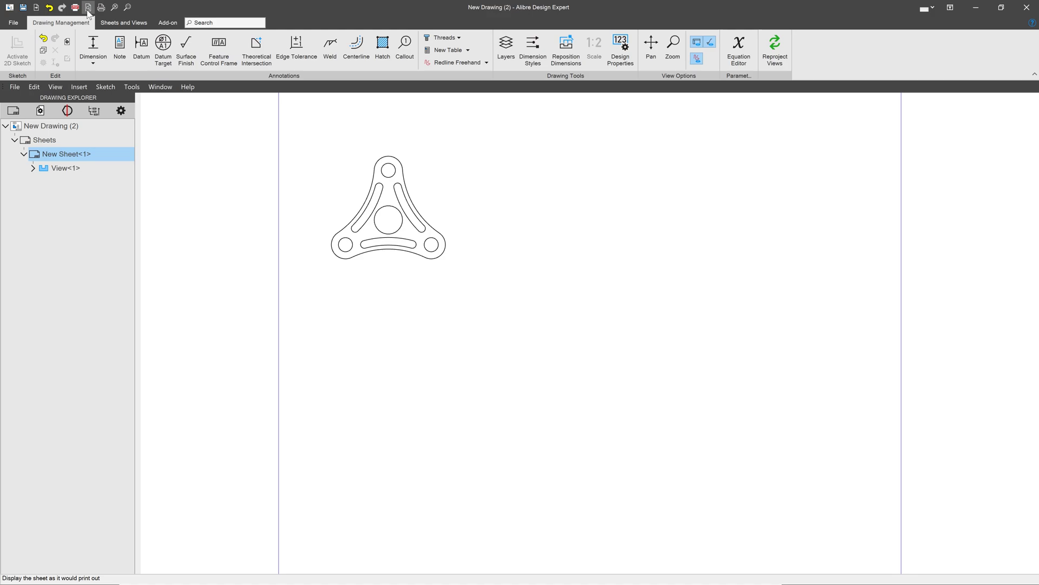
# - Add a second Top view of the flange and drag it closer beside View<1>
pyautogui.click(116, 24)
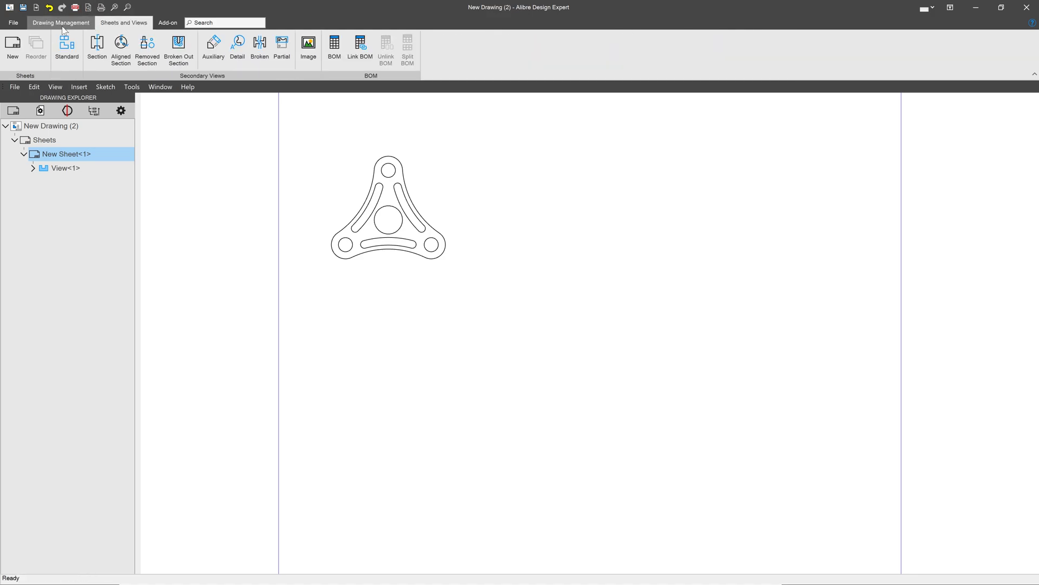
pyautogui.click(67, 46)
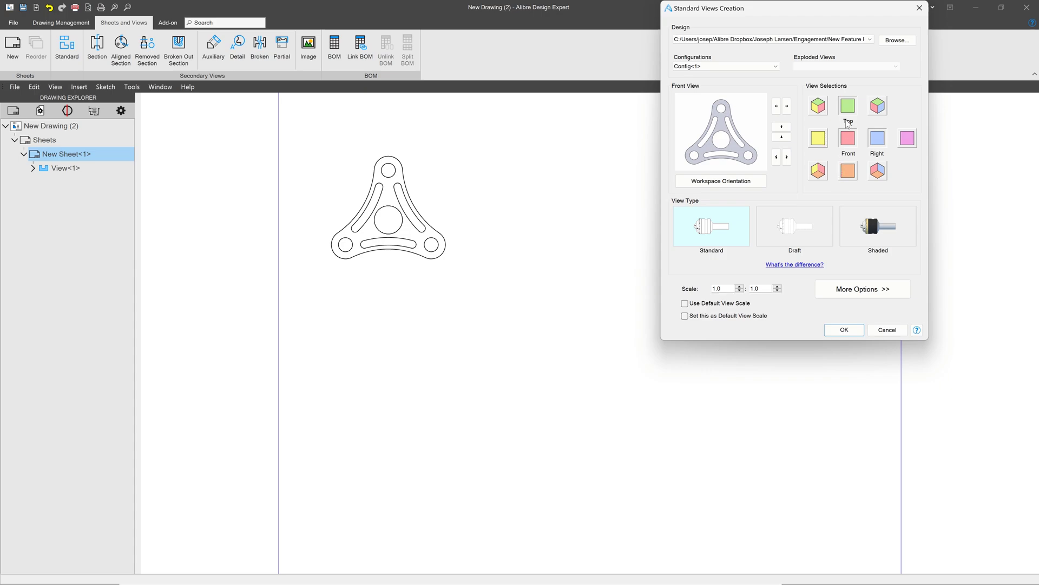
pyautogui.click(856, 328)
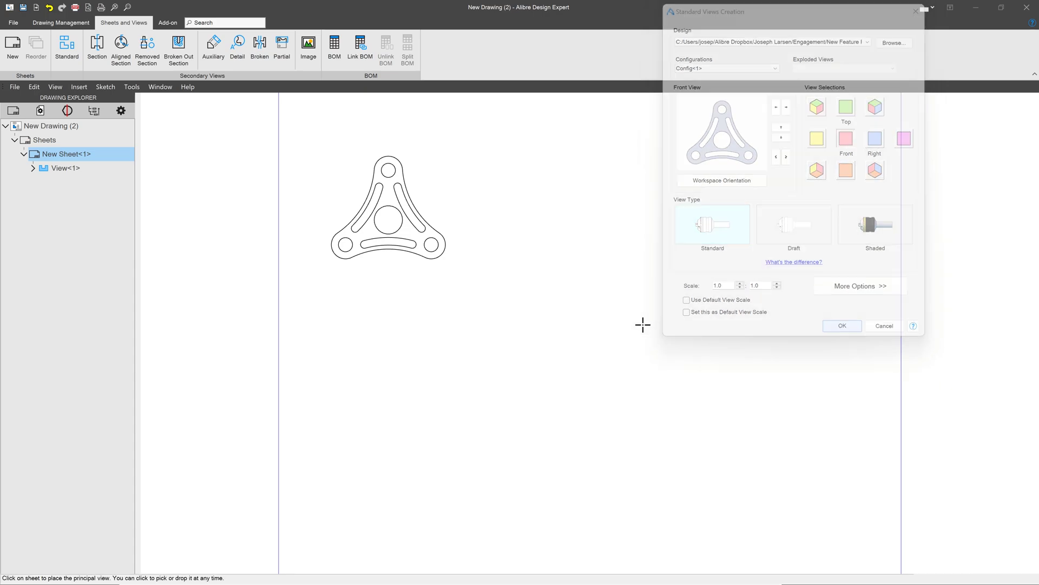
pyautogui.click(588, 233)
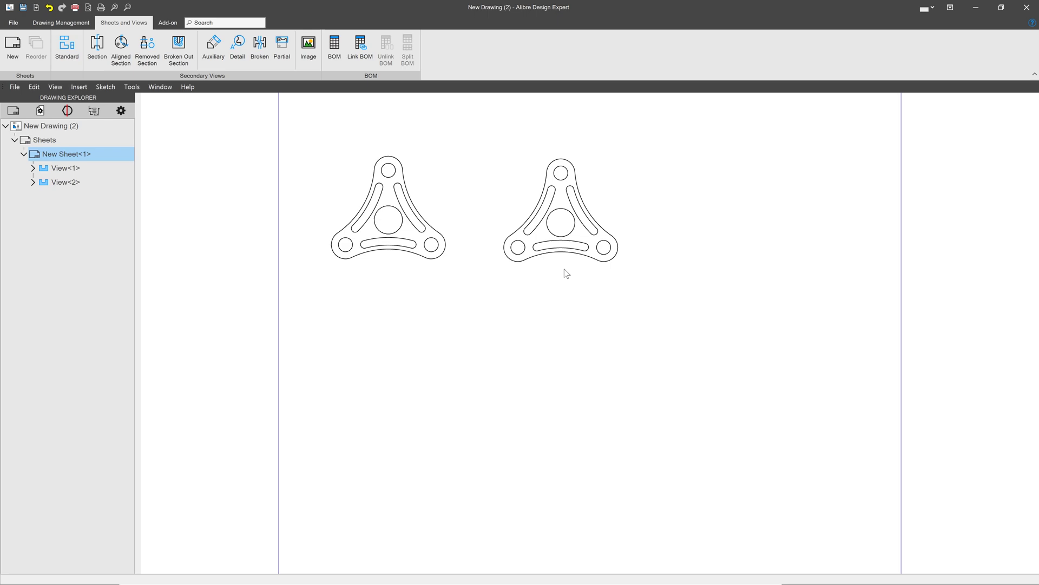
pyautogui.click(528, 172)
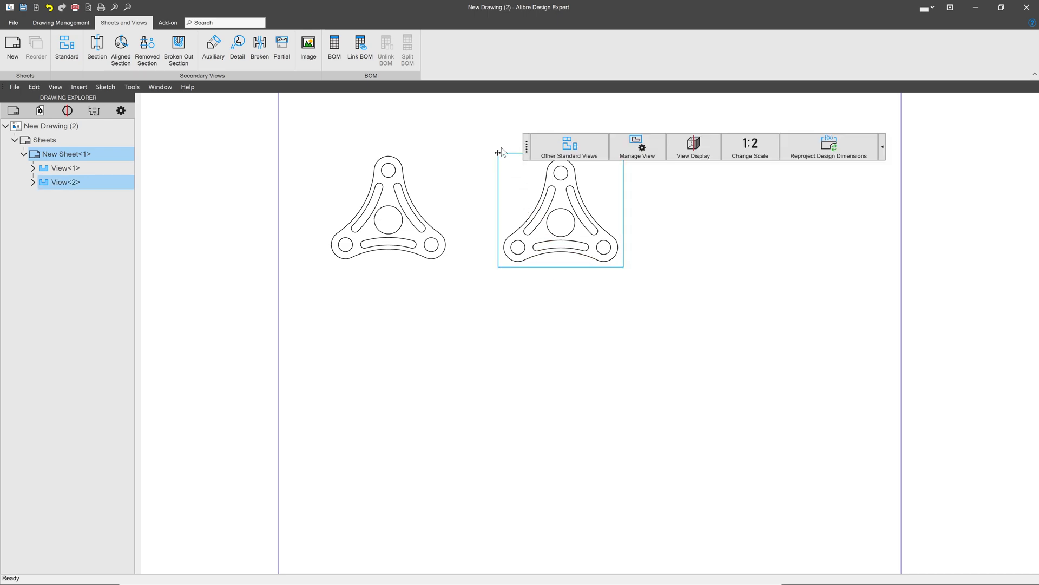
pyautogui.moveTo(492, 154)
pyautogui.mouseDown()
pyautogui.moveTo(453, 144)
pyautogui.moveTo(449, 158)
pyautogui.moveTo(474, 163)
pyautogui.mouseUp()
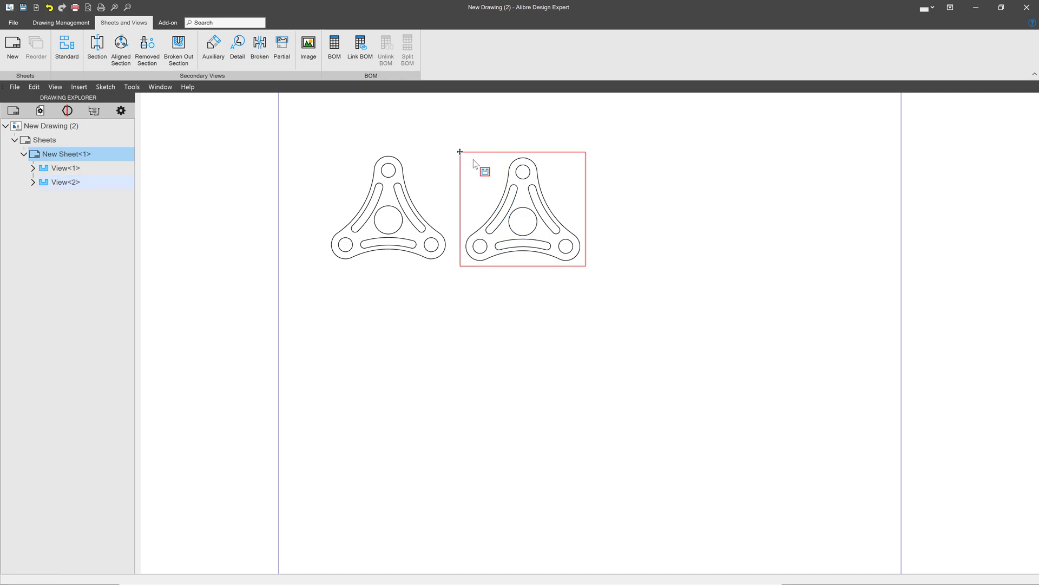
# - Copy View<2> and paste four copies, two finishing the top row and two below
pyautogui.click(471, 154)
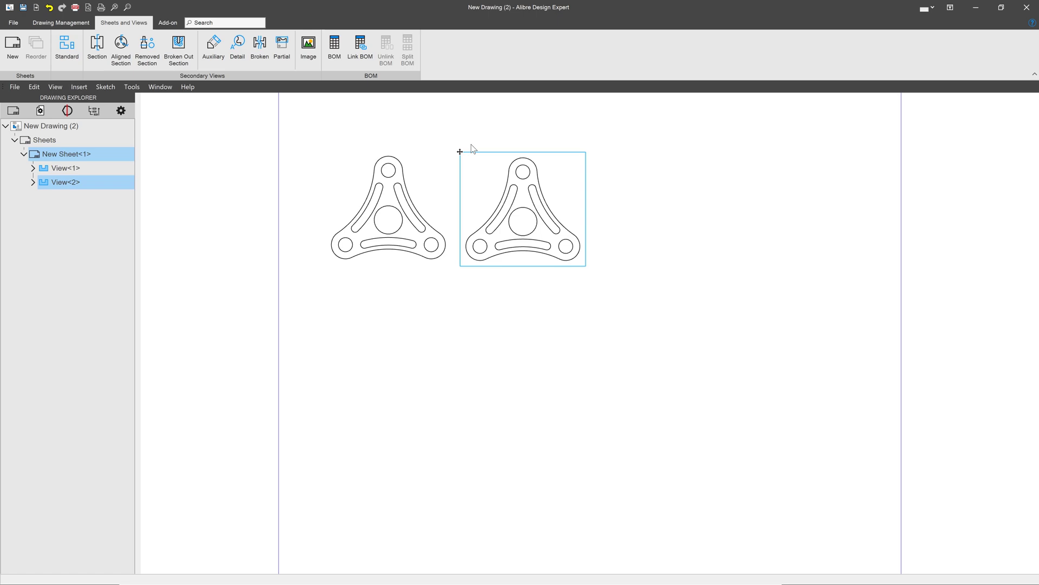
pyautogui.hotkey('ctrl', 'c')
pyautogui.hotkey('ctrl', 'v')
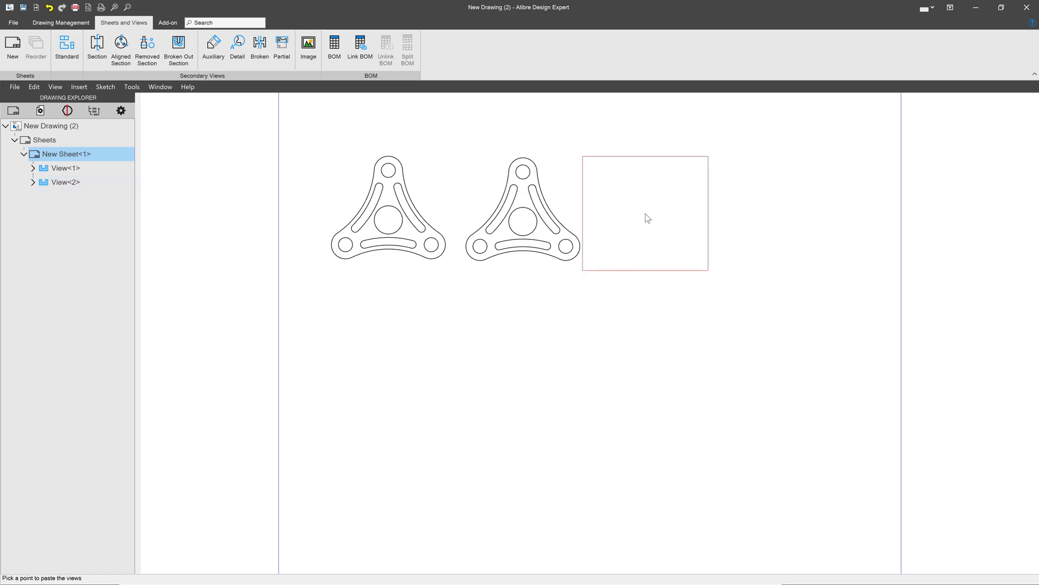
pyautogui.click(649, 207)
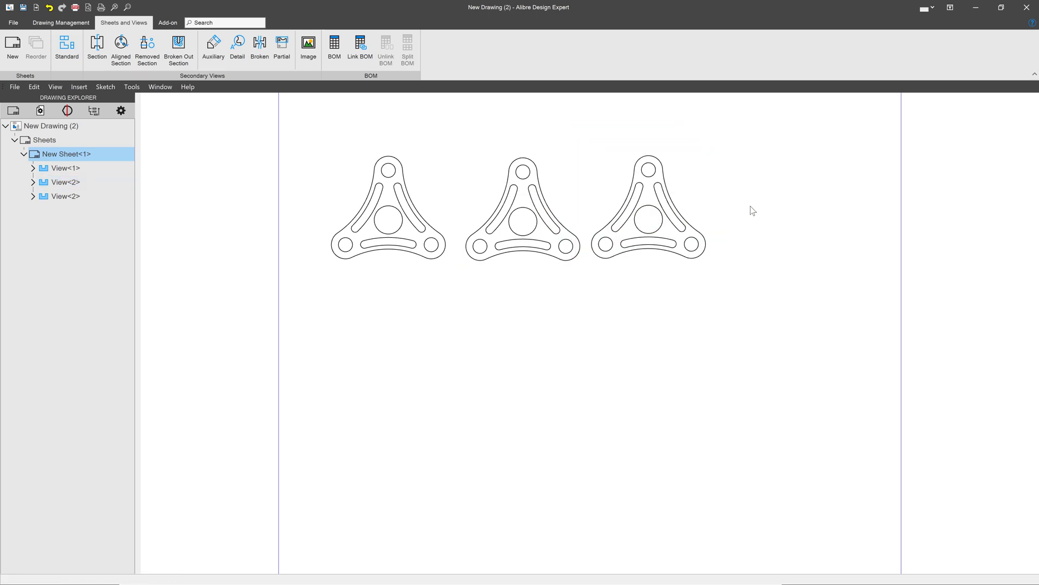
pyautogui.hotkey('ctrl', 'v')
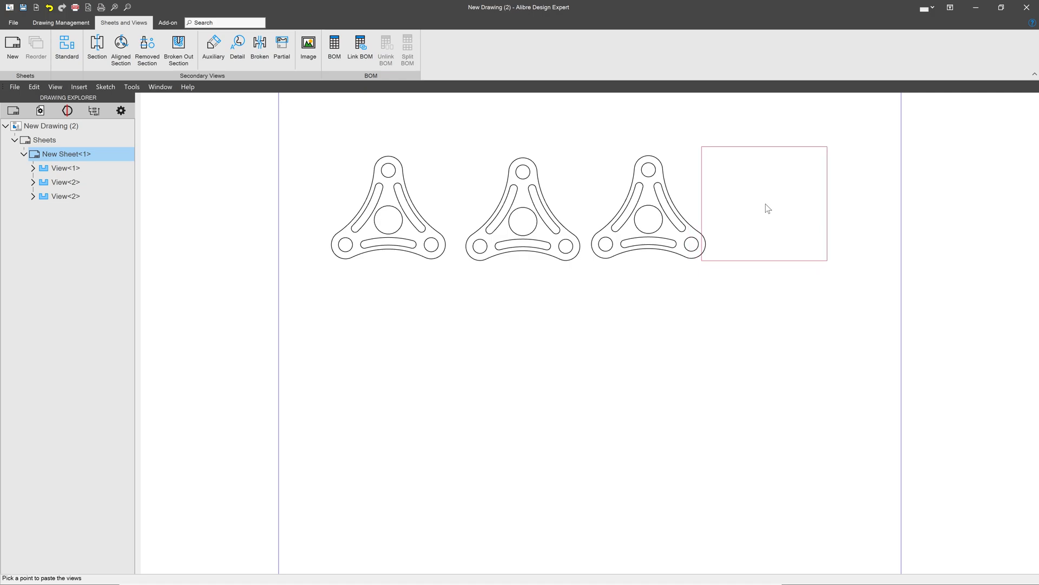
pyautogui.click(768, 208)
pyautogui.hotkey('ctrl', 'v')
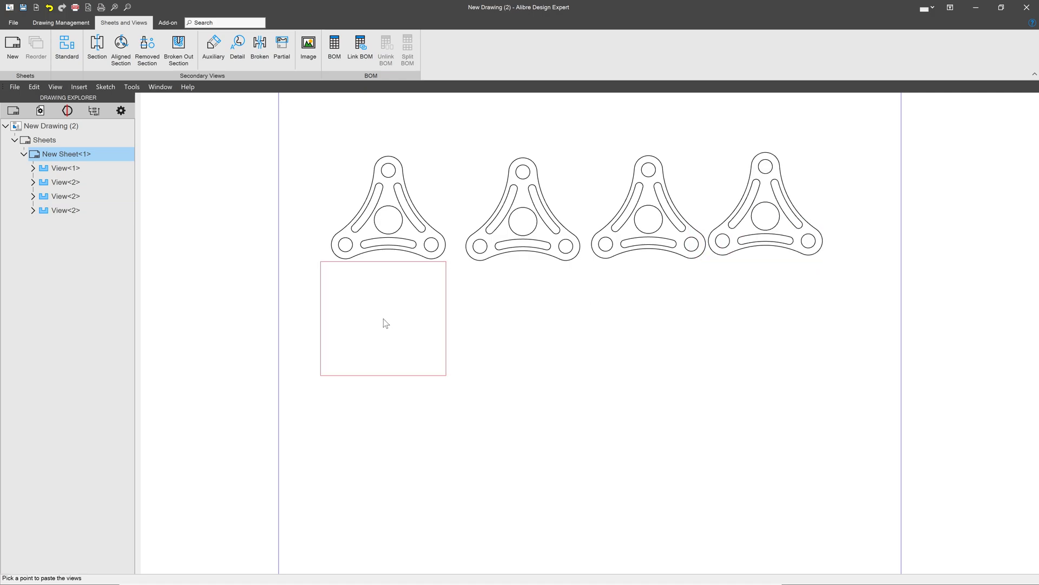
pyautogui.click(385, 323)
pyautogui.hotkey('ctrl', 'v')
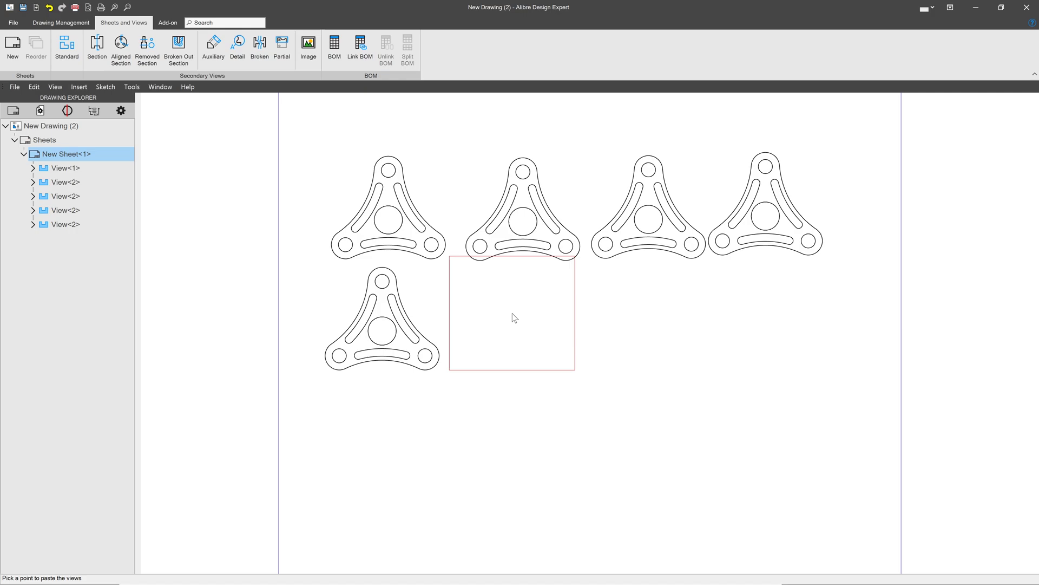
pyautogui.click(521, 322)
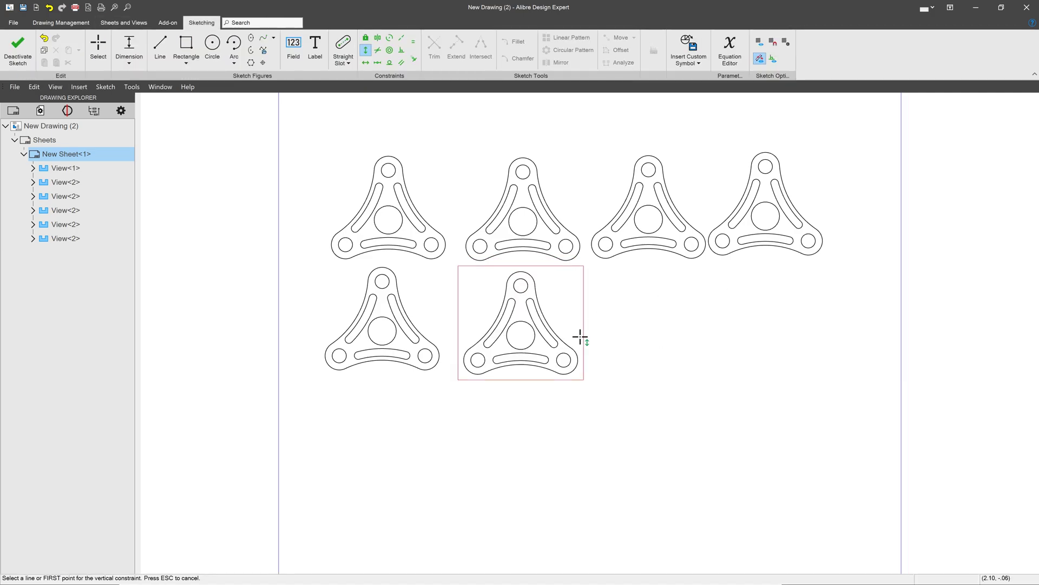
pyautogui.press('Escape')
pyautogui.press('Escape')
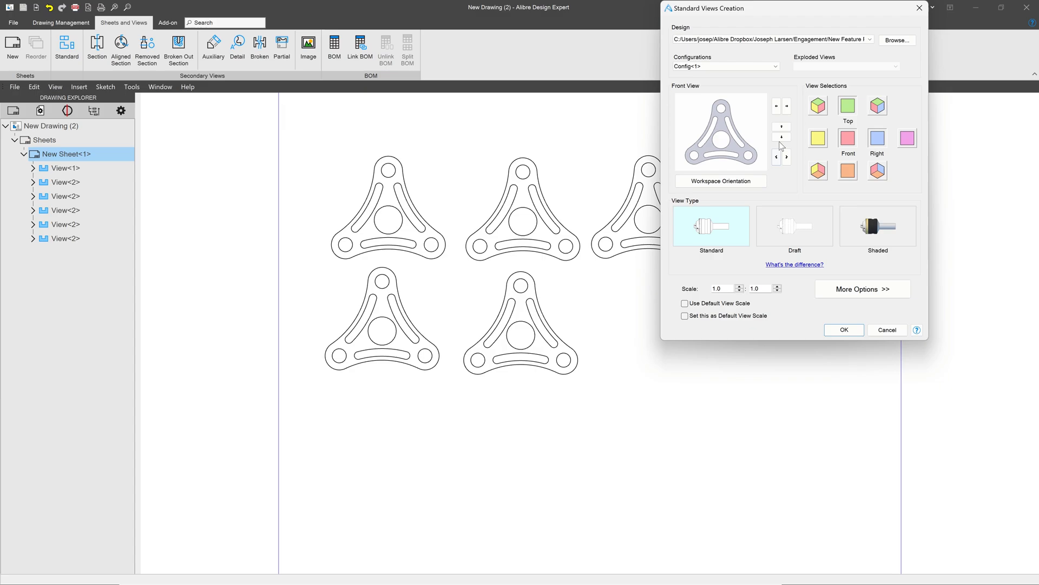
# - Place a flange view rotated within the preview and nudge it slightly down and right
pyautogui.click(782, 130)
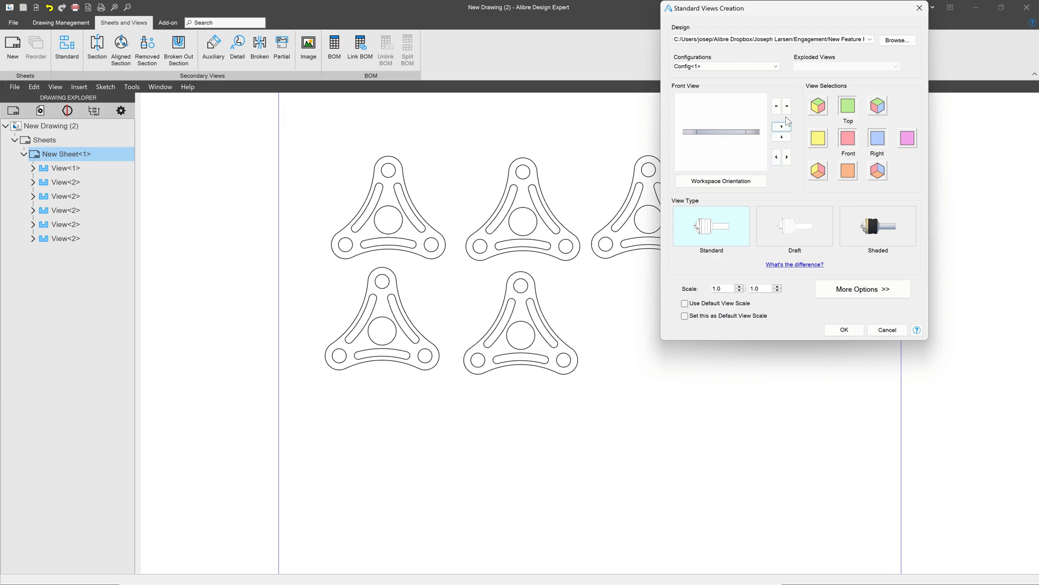
pyautogui.click(787, 106)
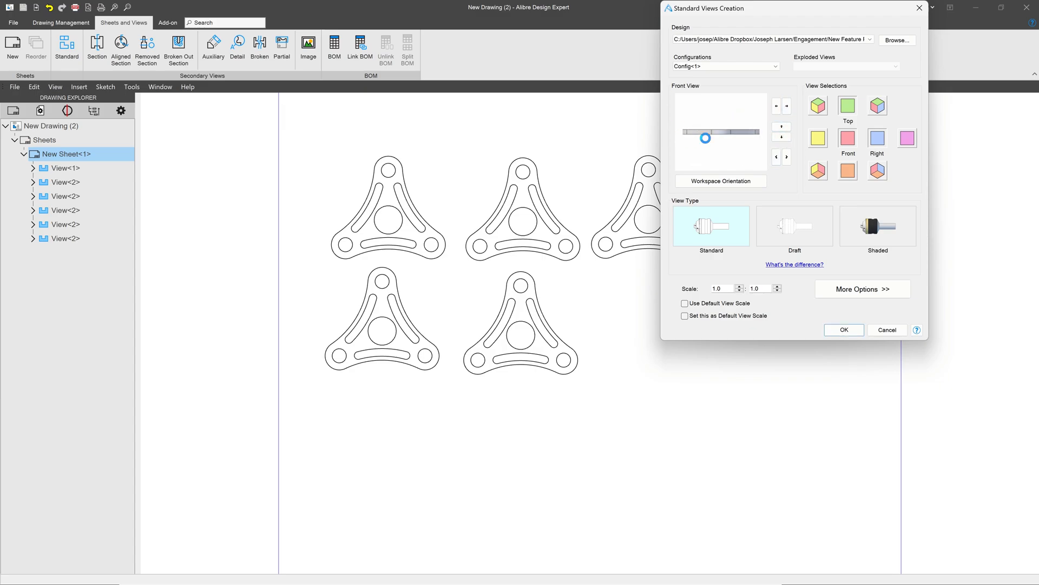
pyautogui.click(785, 138)
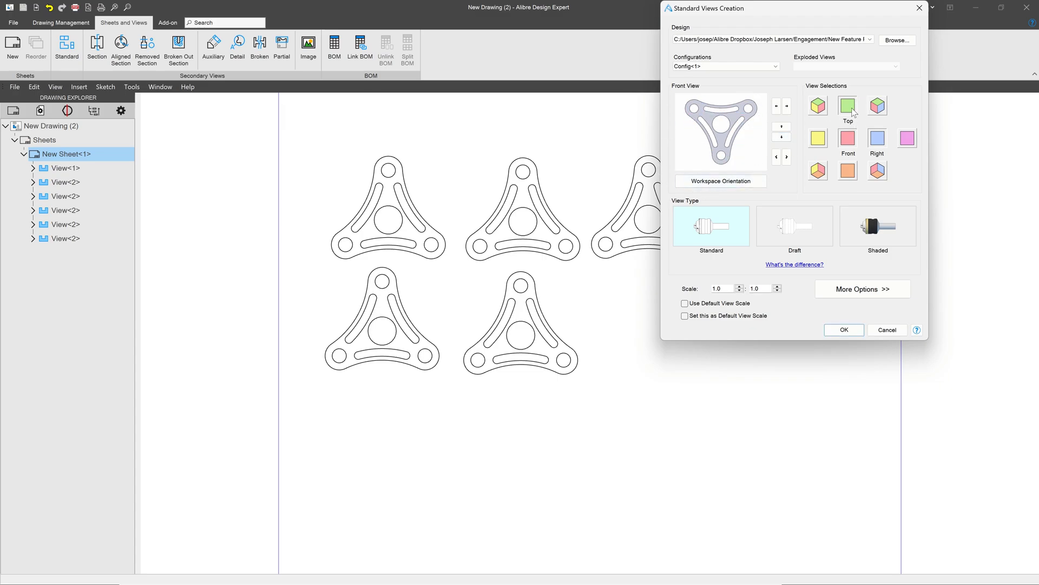
pyautogui.click(844, 330)
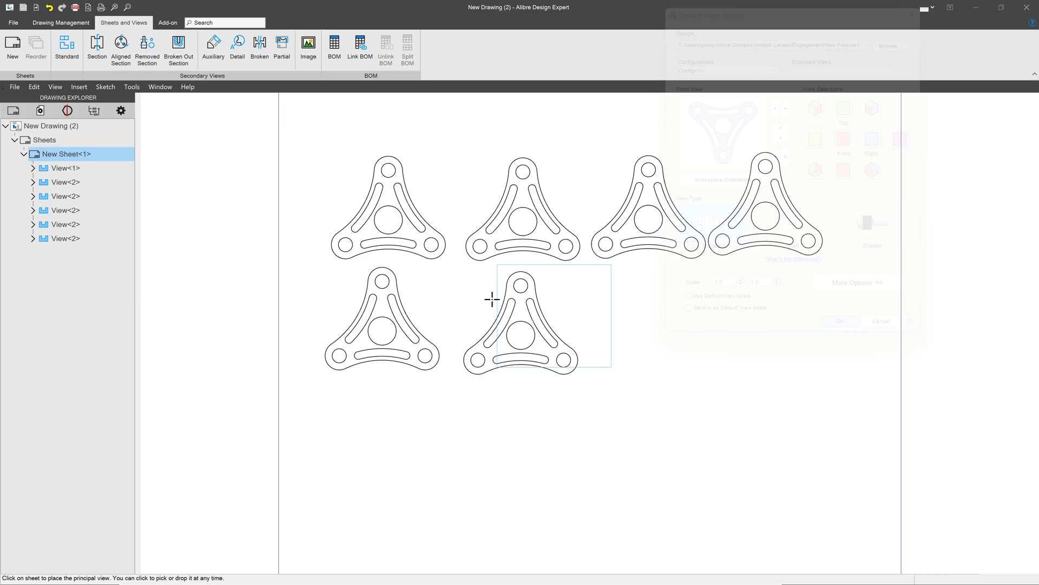
pyautogui.click(450, 172)
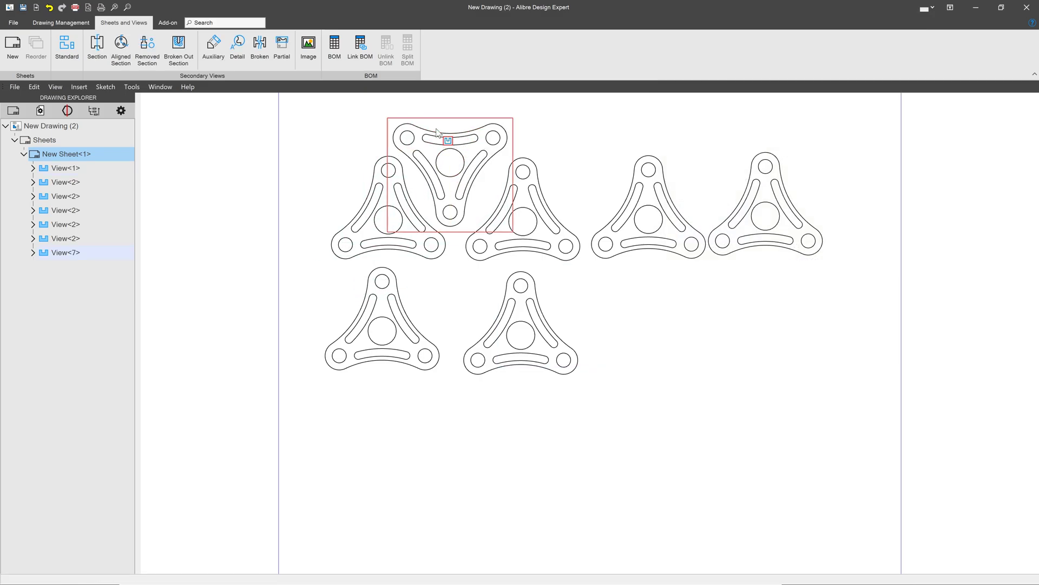
pyautogui.moveTo(391, 121); pyautogui.dragTo(395, 129)
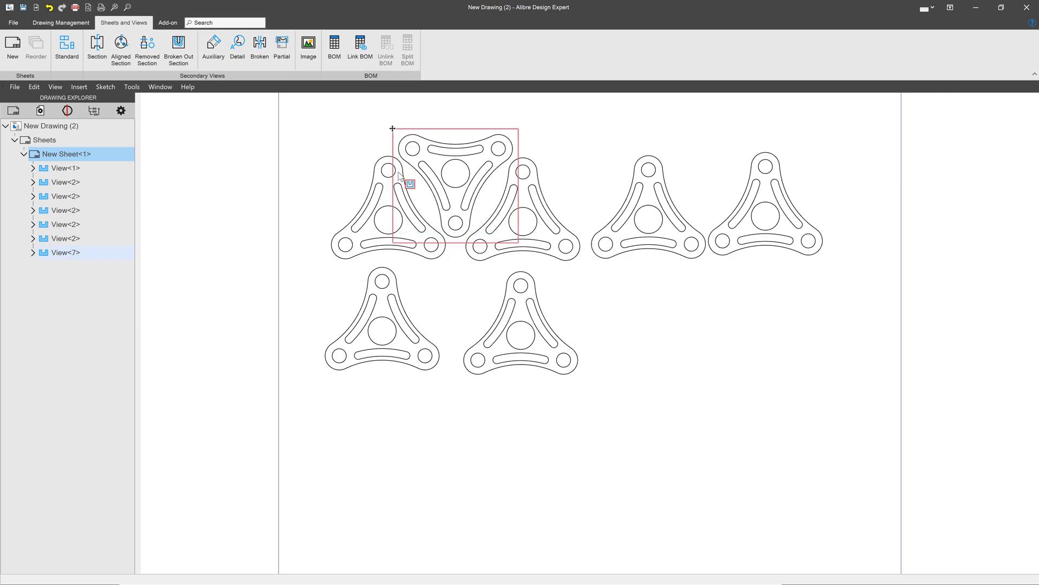
# - Copy the triangular part view and paste two copies along the top row
pyautogui.click(400, 176)
pyautogui.hotkey('ctrl', 'c')
pyautogui.hotkey('ctrl', 'v')
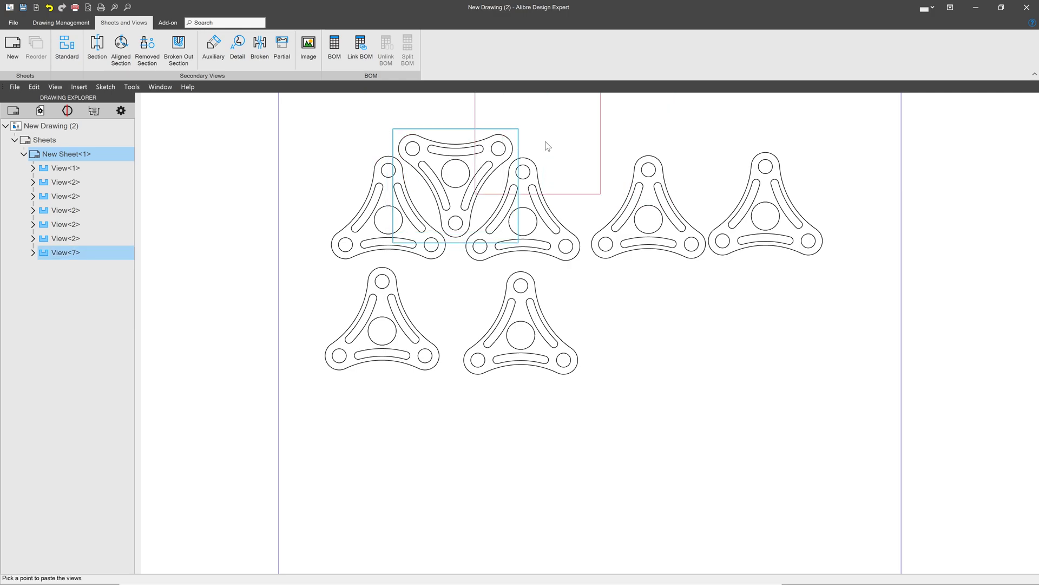
pyautogui.click(578, 171)
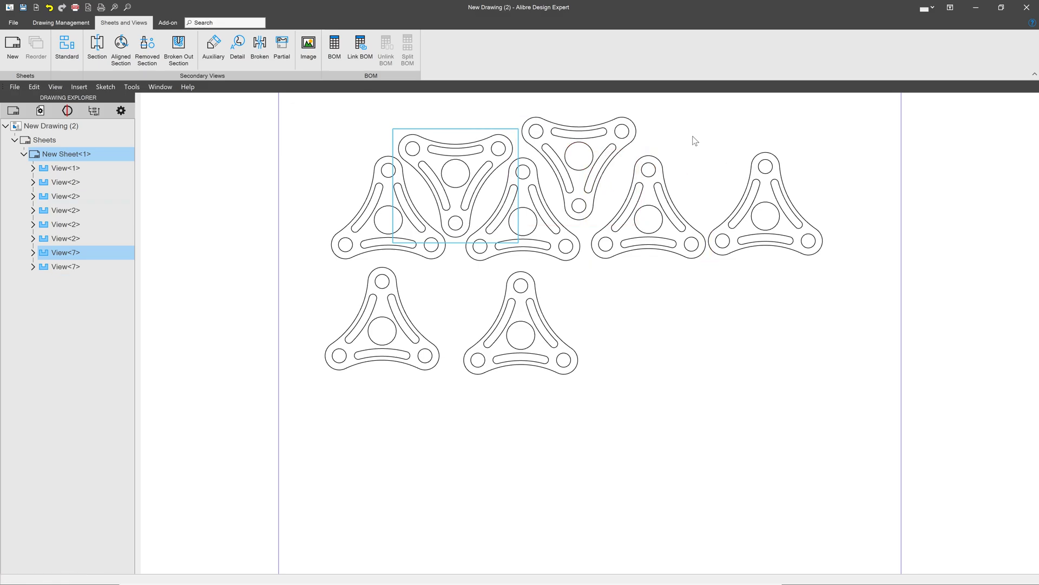
pyautogui.hotkey('ctrl', 'v')
pyautogui.click(708, 164)
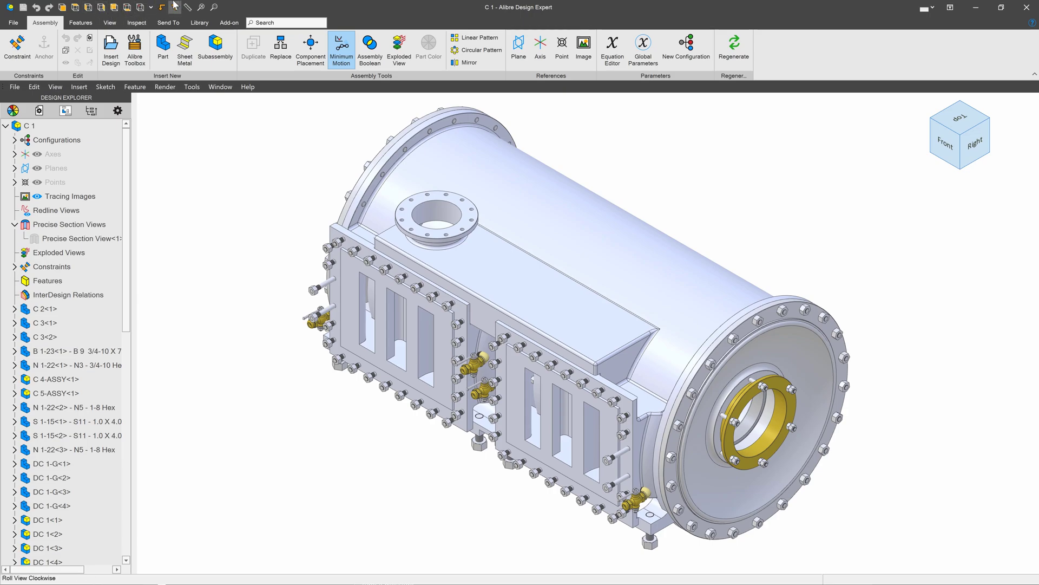
# - Make a drawing of C 1 with default sheet settings, placing a rotated front view on the sheet
pyautogui.click(168, 22)
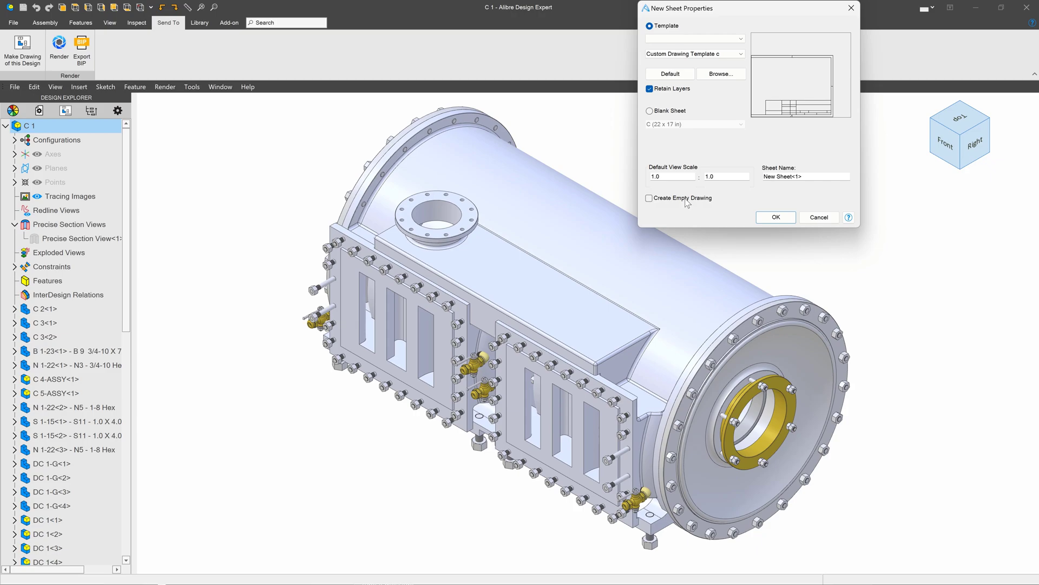
pyautogui.click(775, 217)
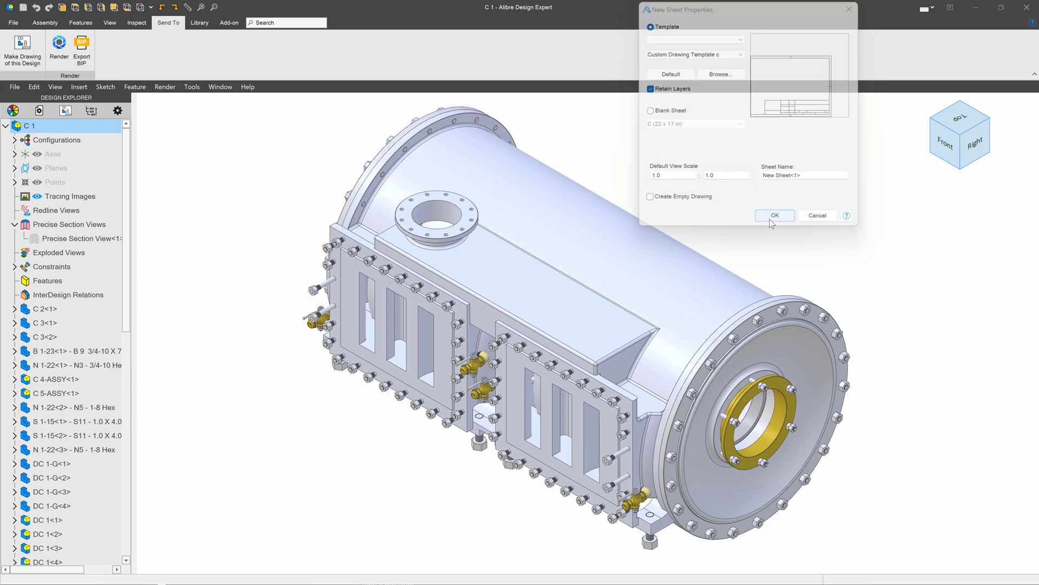
pyautogui.click(812, 190)
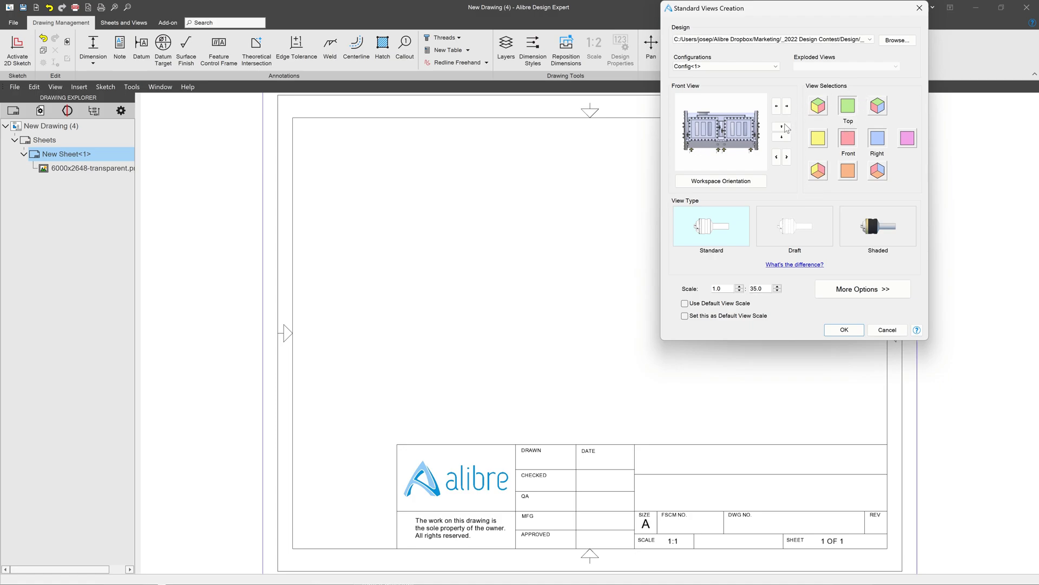
pyautogui.click(783, 127)
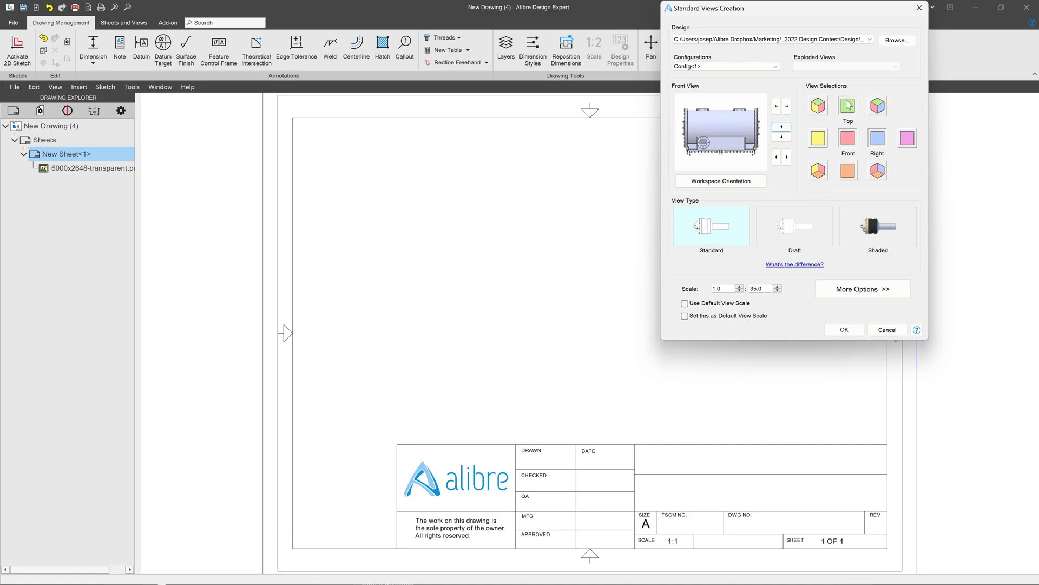
pyautogui.click(849, 124)
pyautogui.click(844, 329)
pyautogui.click(560, 214)
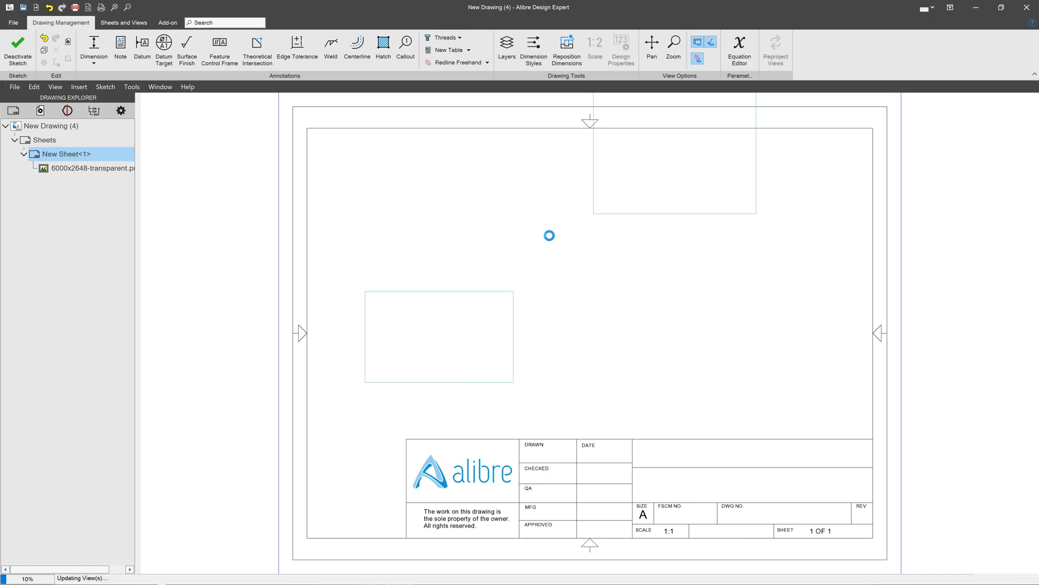
# - Drag the isometric view down into the sheet and the side view up toward the top
pyautogui.scroll(-3, 565, 240)
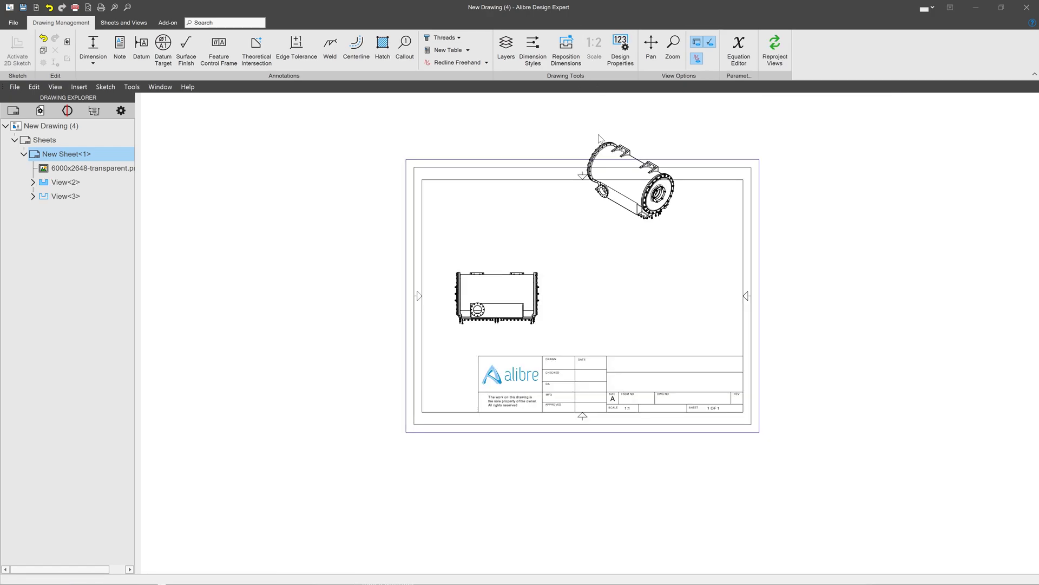
pyautogui.click(596, 201)
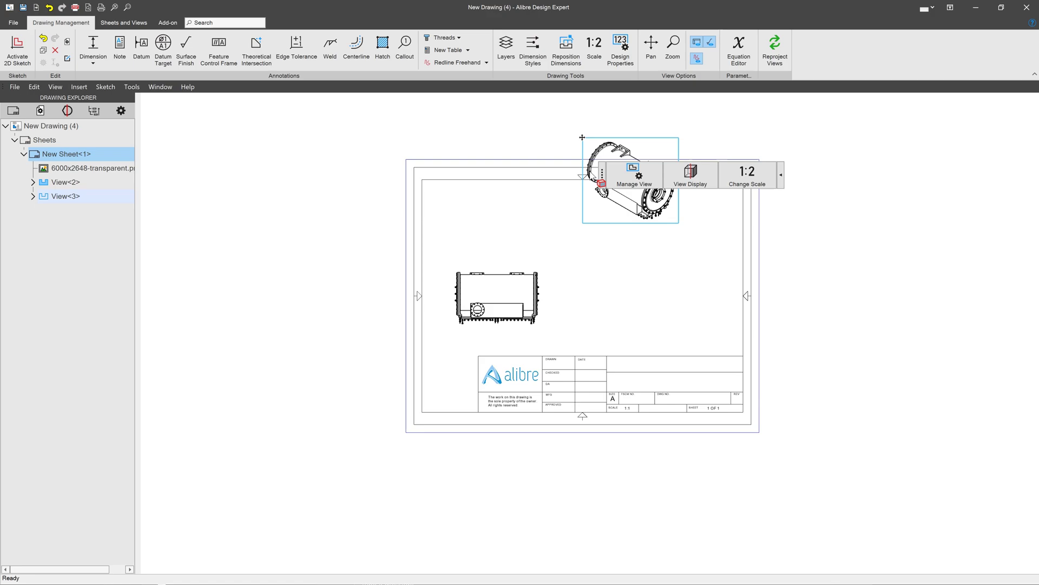
pyautogui.moveTo(585, 138); pyautogui.dragTo(581, 179)
pyautogui.scroll(3, 473, 273)
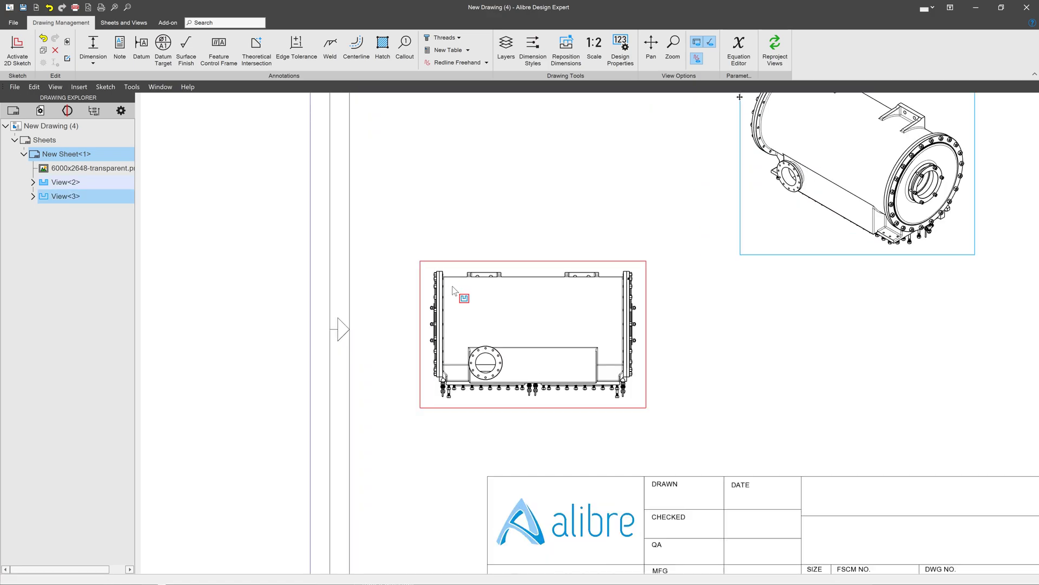
pyautogui.click(418, 263)
pyautogui.moveTo(417, 263); pyautogui.dragTo(405, 97)
pyautogui.scroll(-3, 515, 337)
pyautogui.scroll(4, 476, 135)
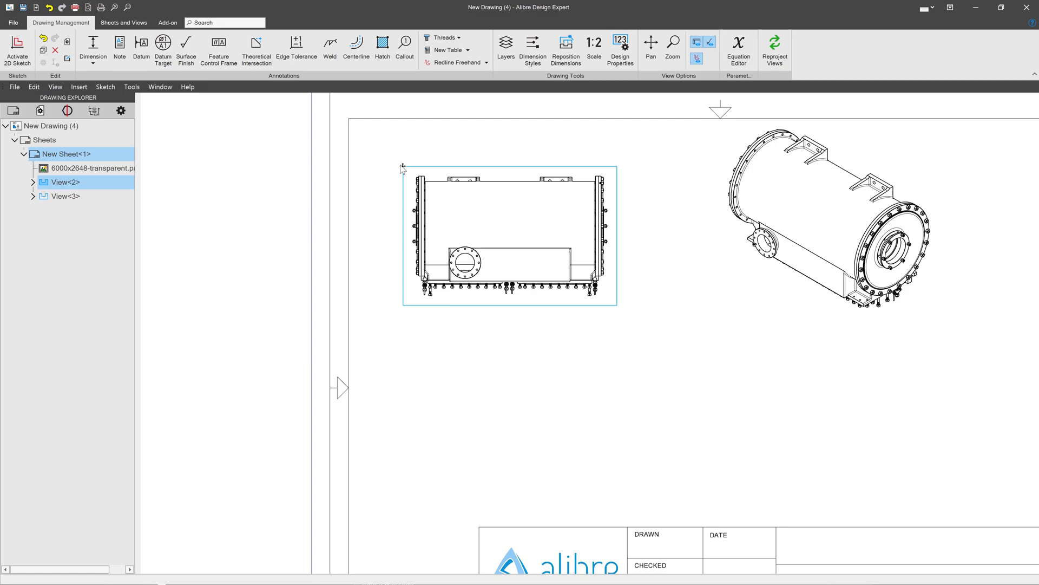
# - Move the side view up near the sheet top and activate a sketch in it
pyautogui.moveTo(402, 168); pyautogui.dragTo(409, 131)
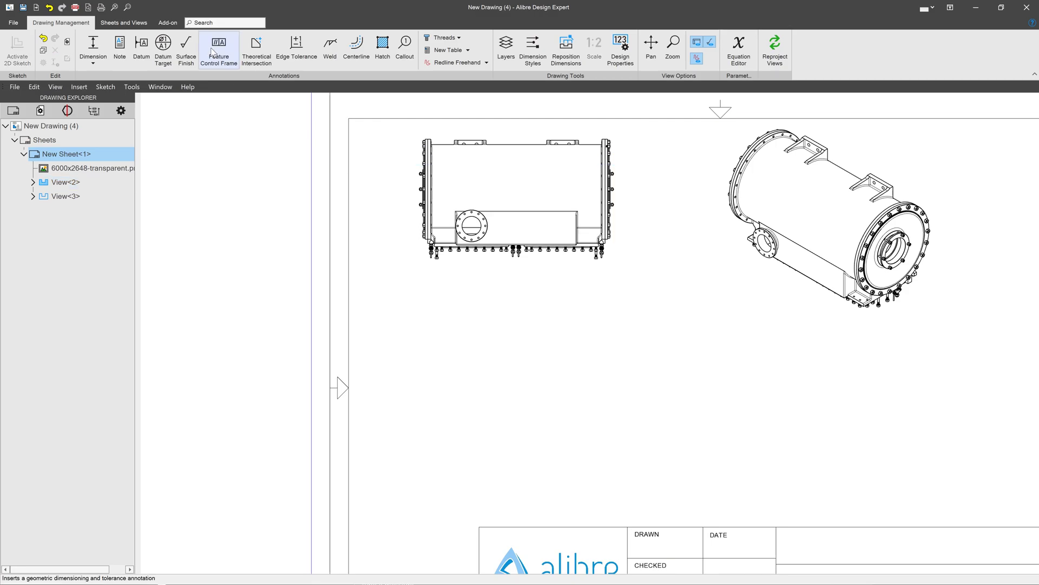
pyautogui.click(411, 150)
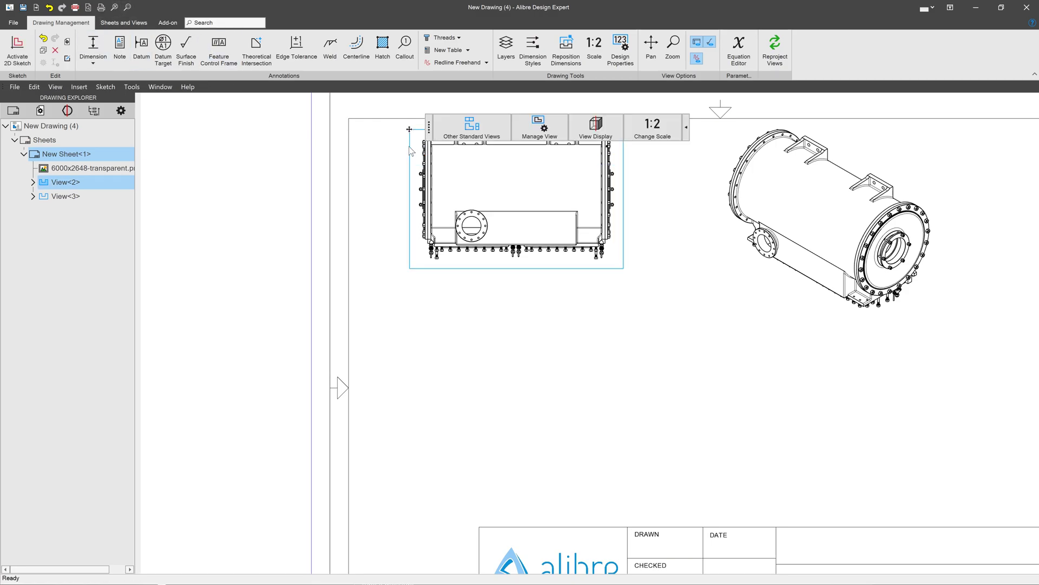
pyautogui.rightClick(416, 147)
pyautogui.click(462, 154)
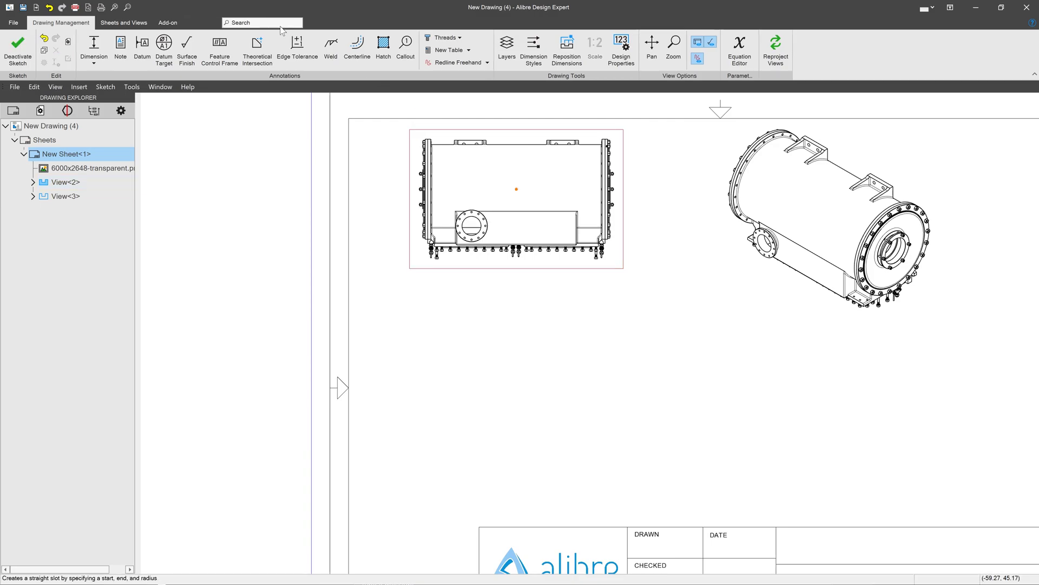
# - Draw a closed spline around the flange opening and lower box, then reshape one point
pyautogui.click(458, 259)
pyautogui.click(437, 226)
pyautogui.click(466, 209)
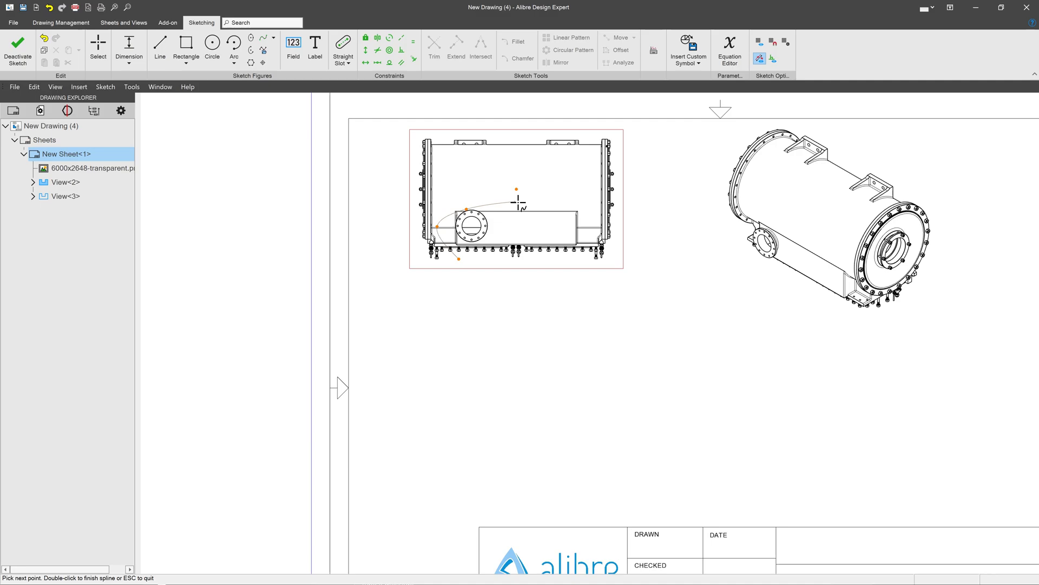
pyautogui.click(541, 213)
pyautogui.click(581, 213)
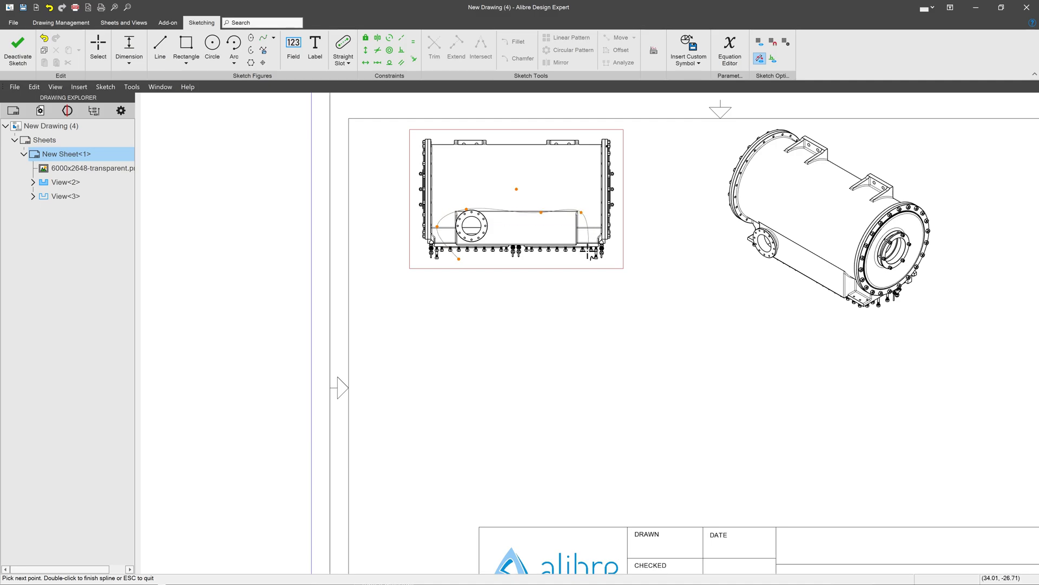
pyautogui.click(587, 256)
pyautogui.click(531, 253)
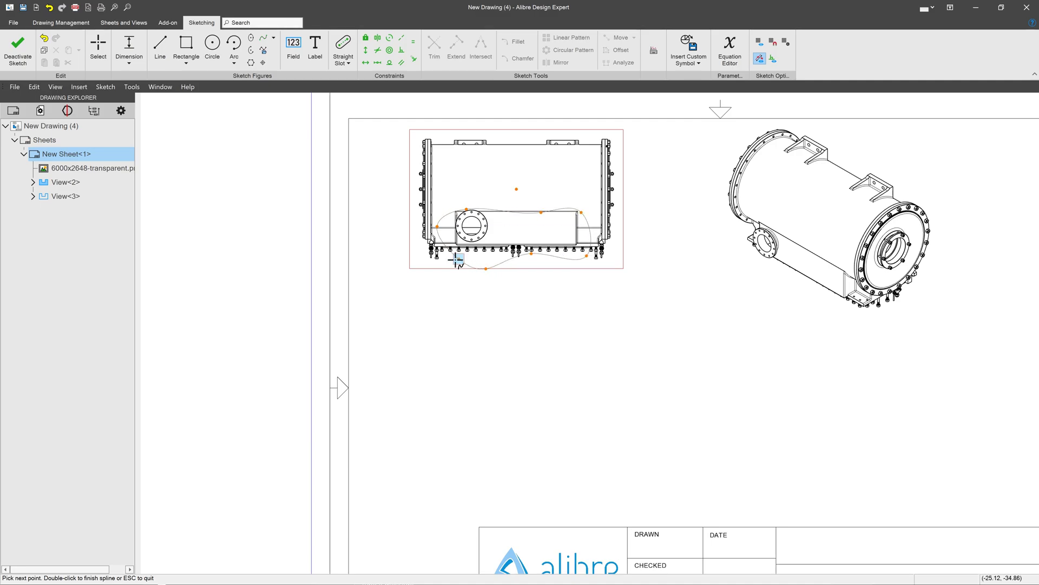
pyautogui.doubleClick(486, 268)
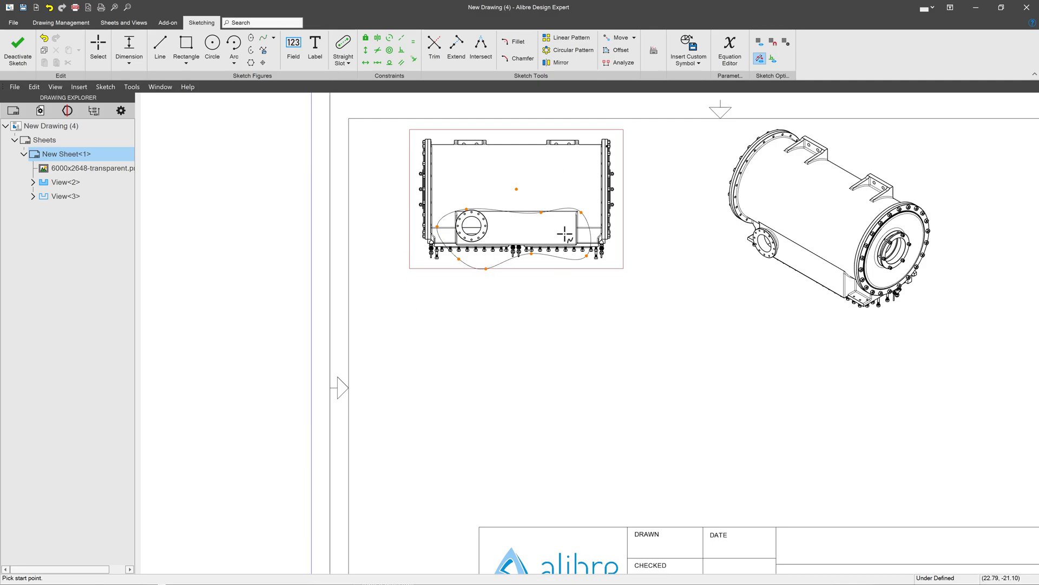
pyautogui.scroll(4, 566, 234)
pyautogui.press('Escape')
pyautogui.moveTo(521, 193); pyautogui.dragTo(509, 180)
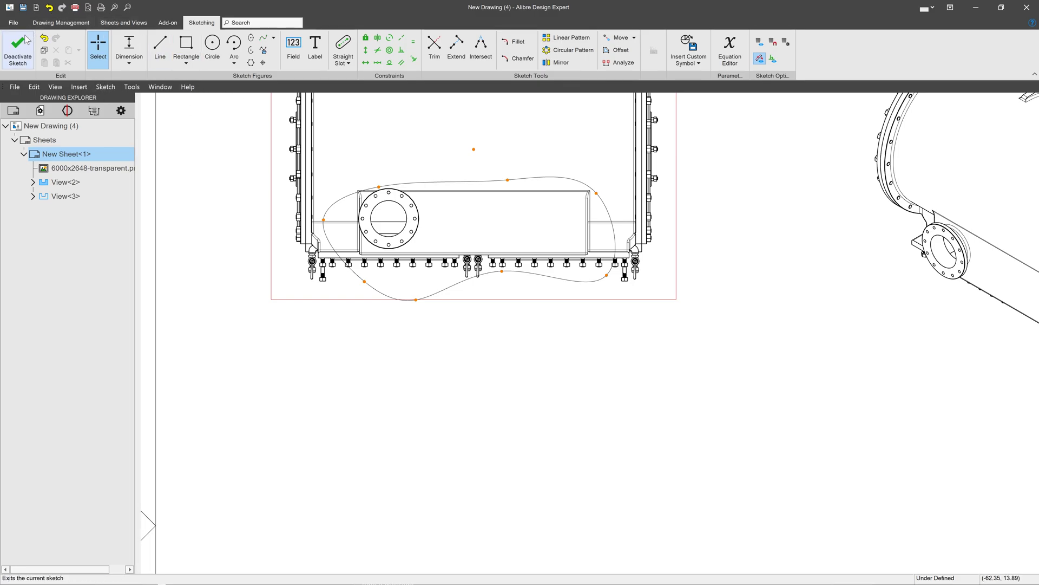
pyautogui.click(76, 23)
pyautogui.click(127, 23)
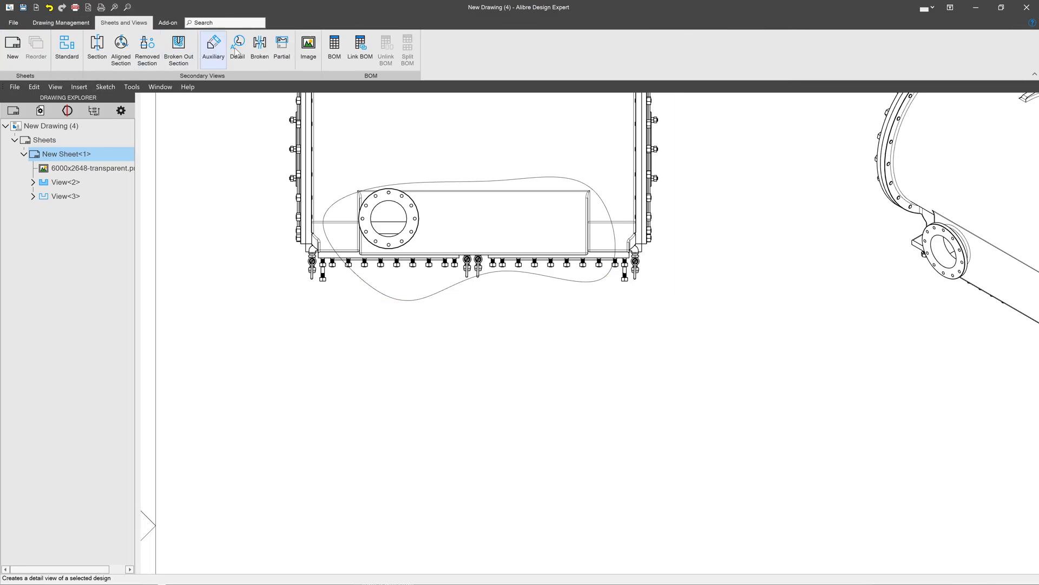
pyautogui.click(147, 45)
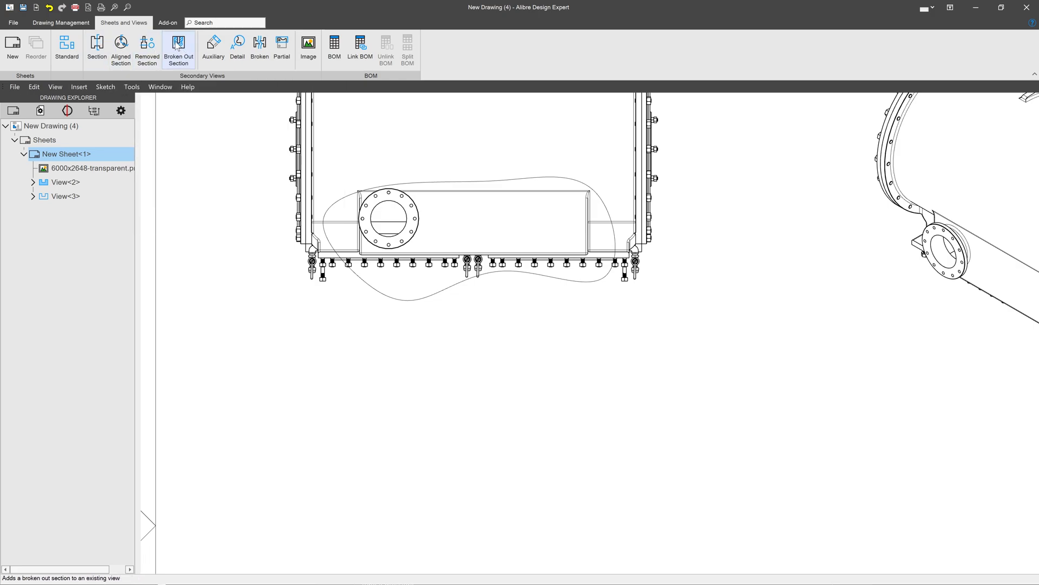
pyautogui.click(337, 203)
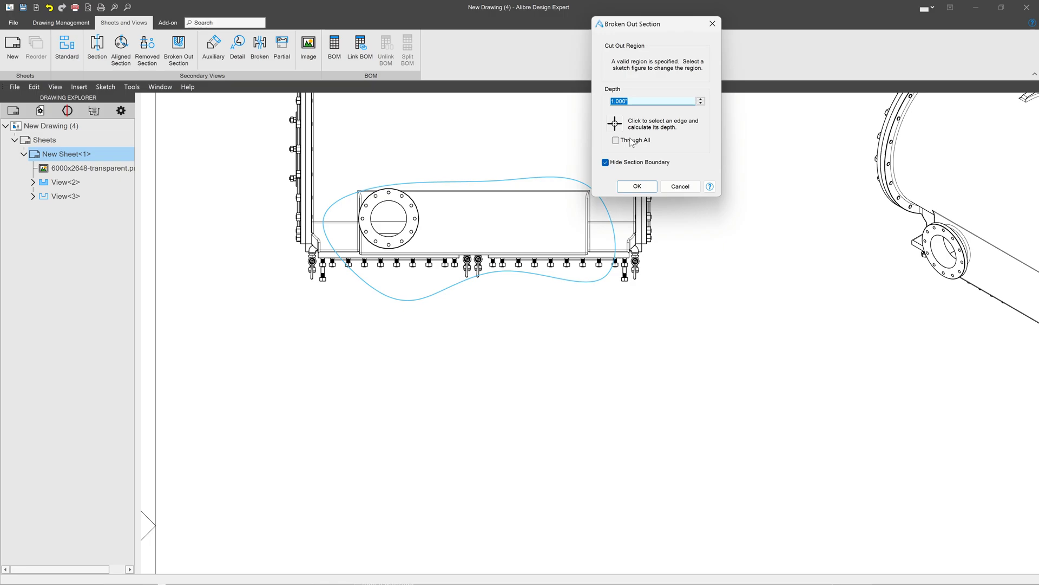
pyautogui.write('6')
pyautogui.press('Return')
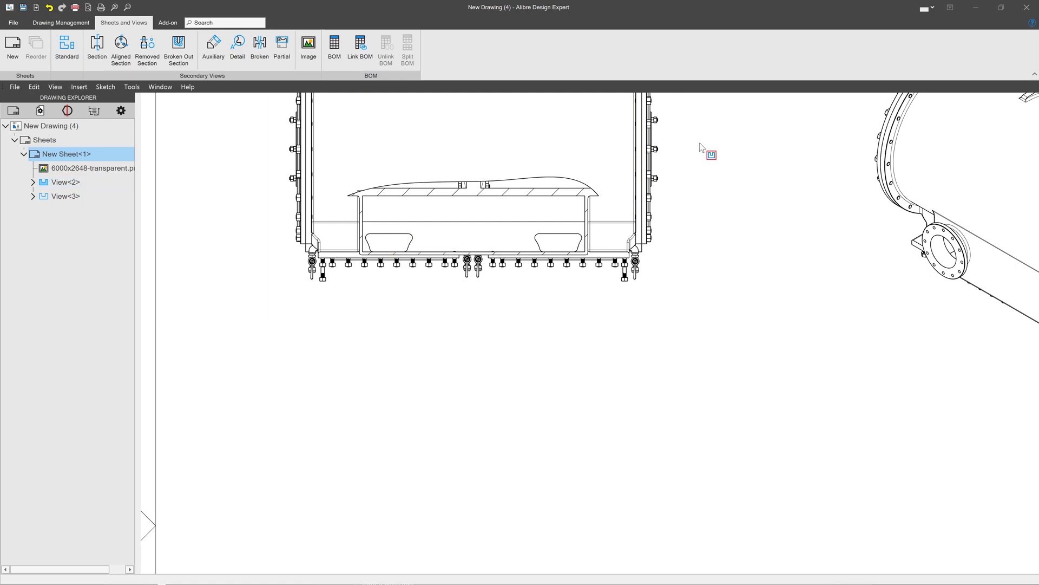
pyautogui.scroll(-5, 698, 152)
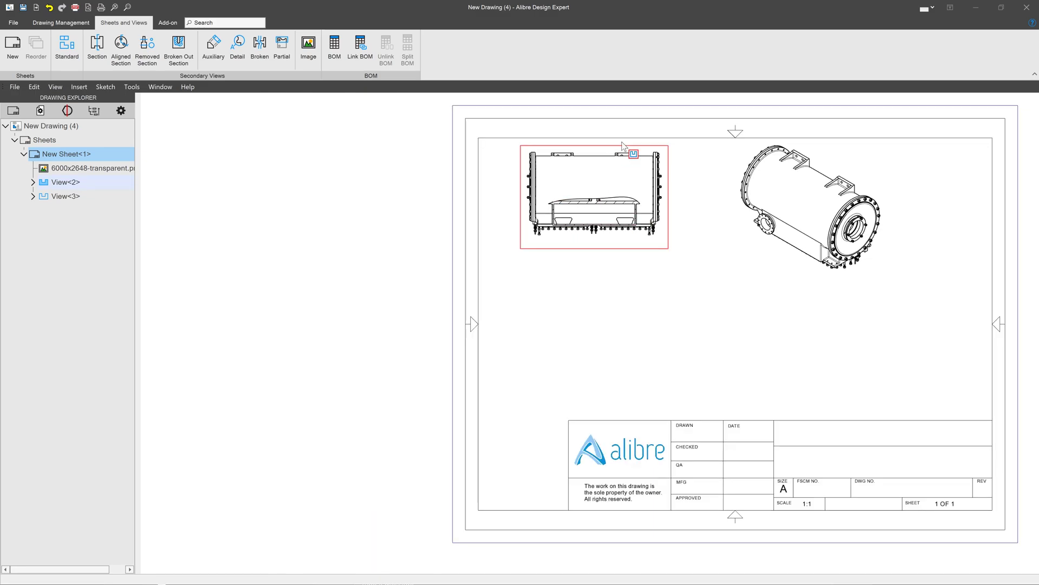
pyautogui.scroll(3, 628, 228)
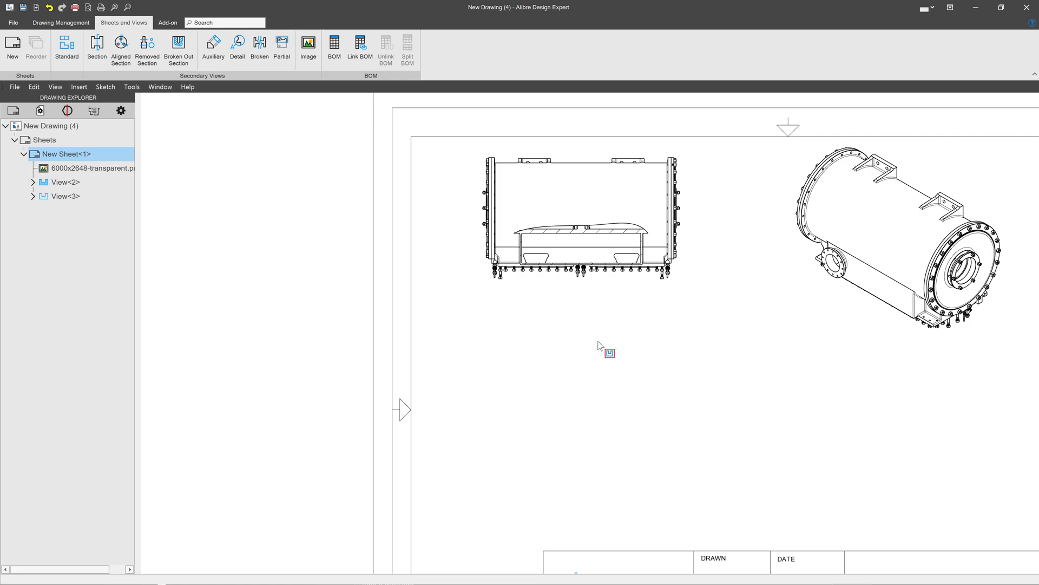
pyautogui.moveTo(620, 287)
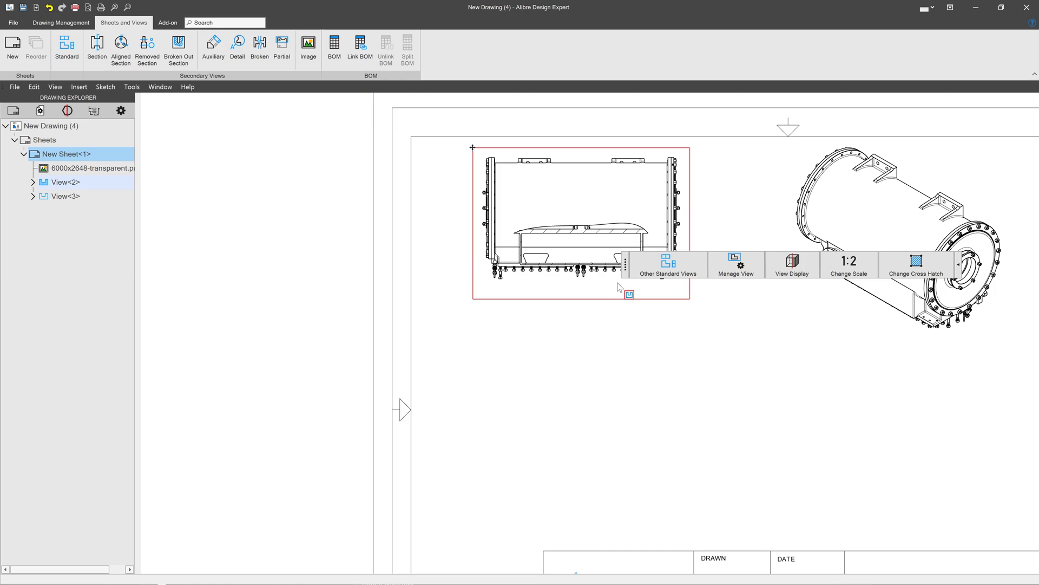
# - Copy the side view and paste three copies: one below it, two along the lower row
pyautogui.click(619, 287)
pyautogui.hotkey('ctrl', 'c')
pyautogui.hotkey('ctrl', 'v')
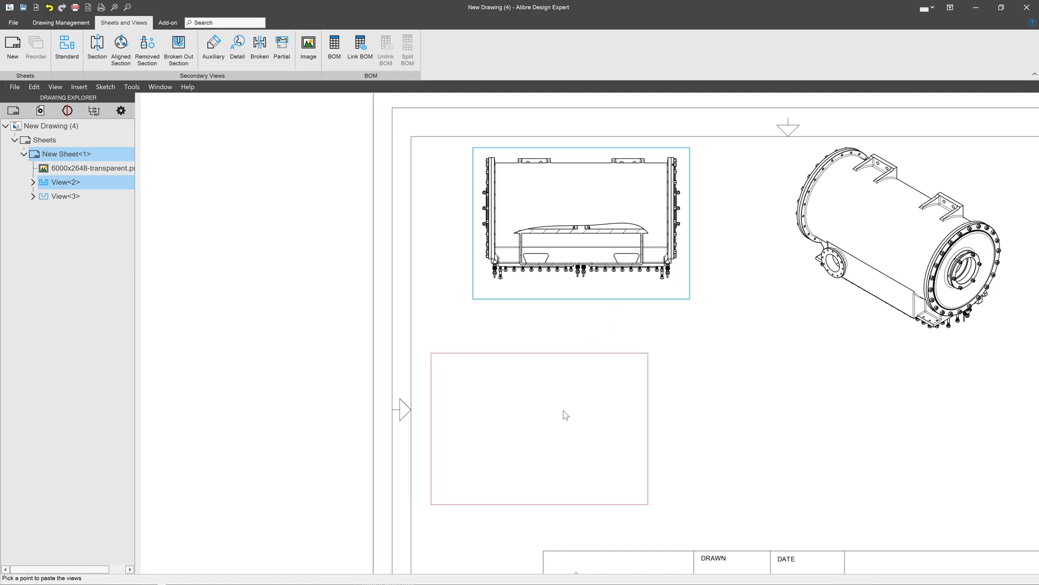
pyautogui.click(679, 437)
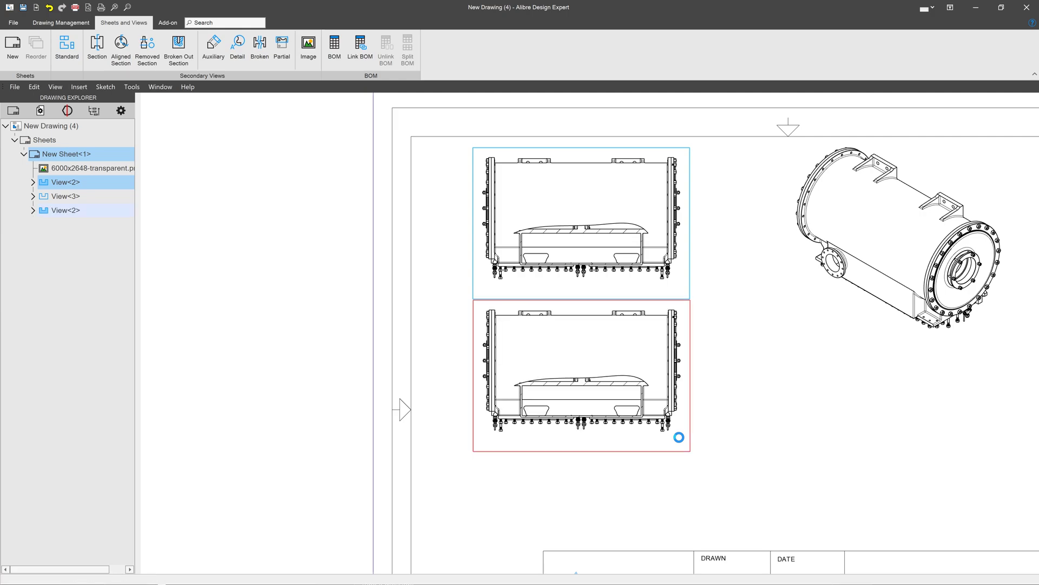
pyautogui.hotkey('ctrl', 'v')
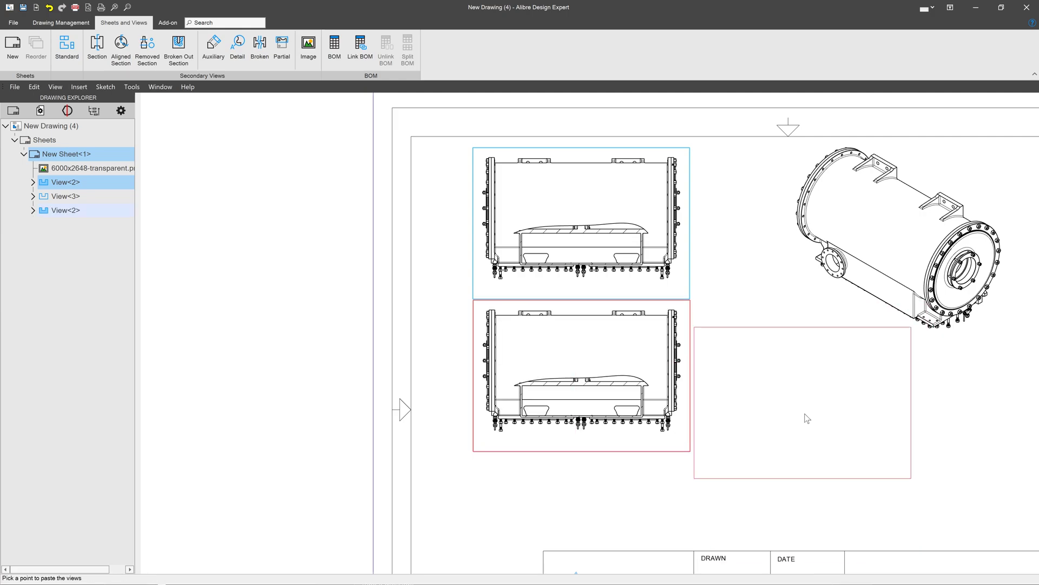
pyautogui.click(810, 426)
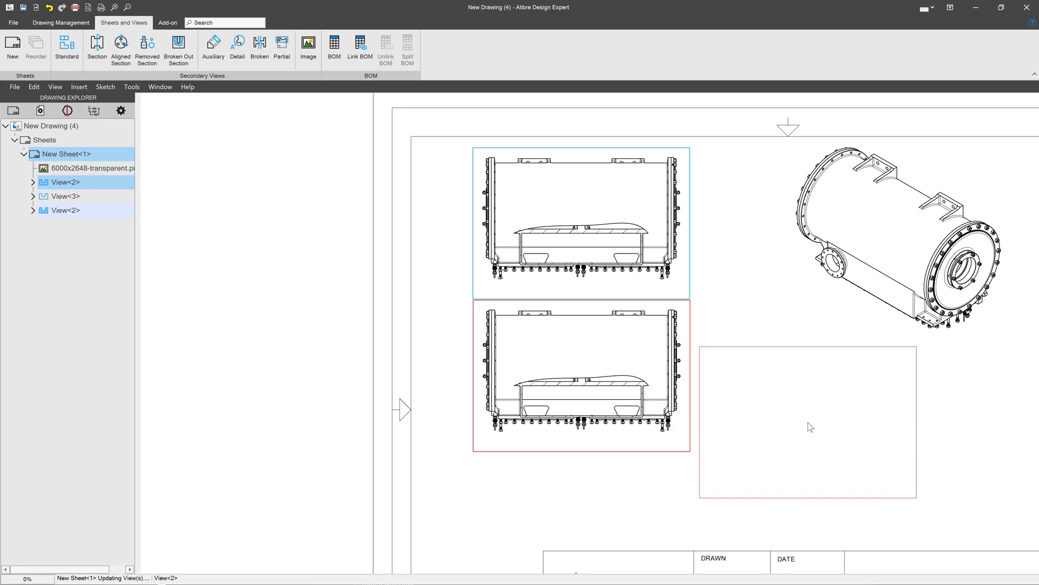
pyautogui.moveTo(810, 426); pyautogui.dragTo(558, 395, button='middle')
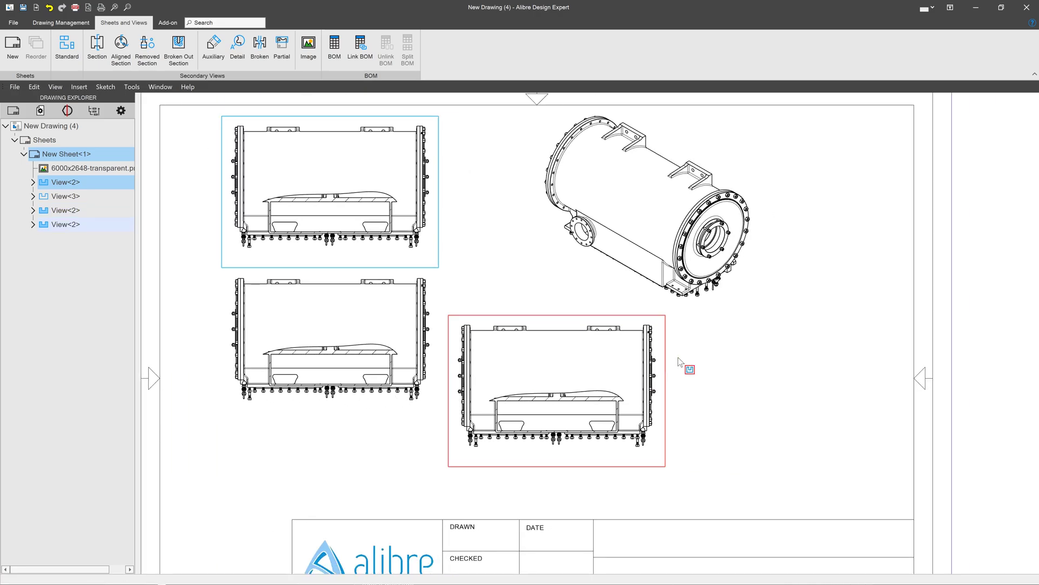
pyautogui.hotkey('ctrl', 'v')
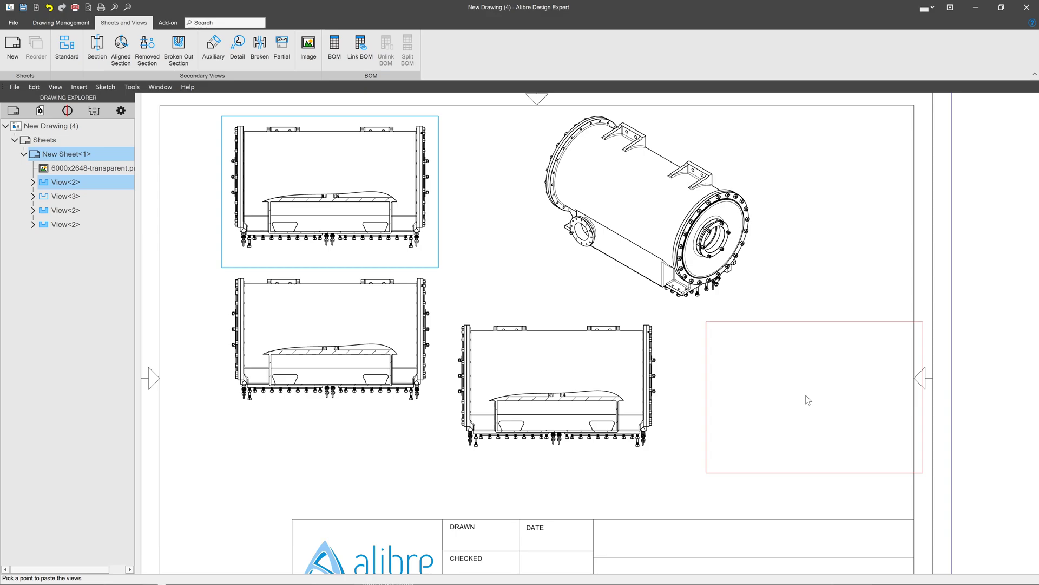
pyautogui.click(786, 397)
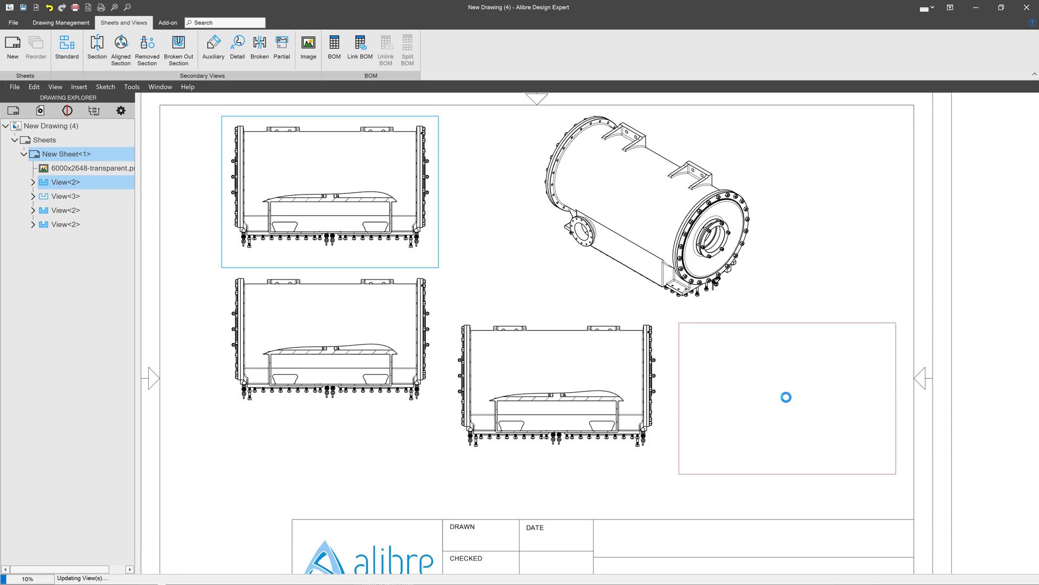
pyautogui.click(31, 178)
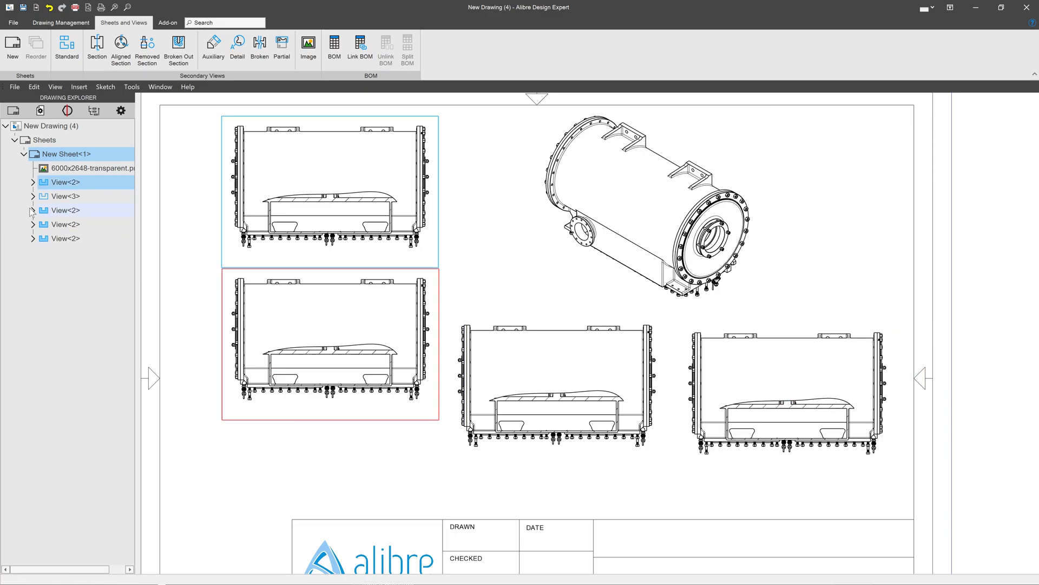
# - Edit the lower-left copy's Broken Out Section<1> depth from 6.000" to 10"
pyautogui.click(33, 210)
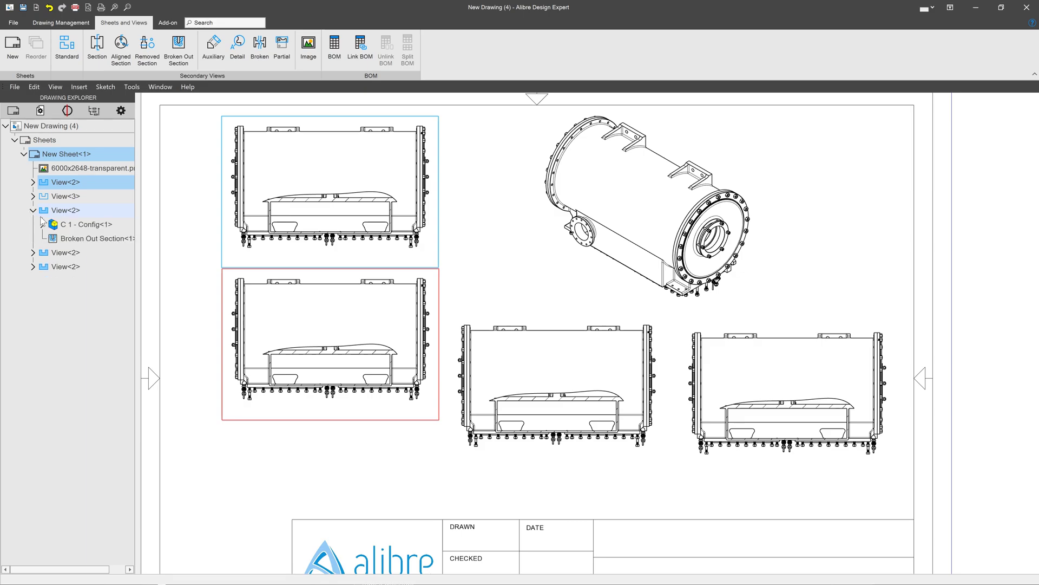
pyautogui.rightClick(82, 239)
pyautogui.click(73, 248)
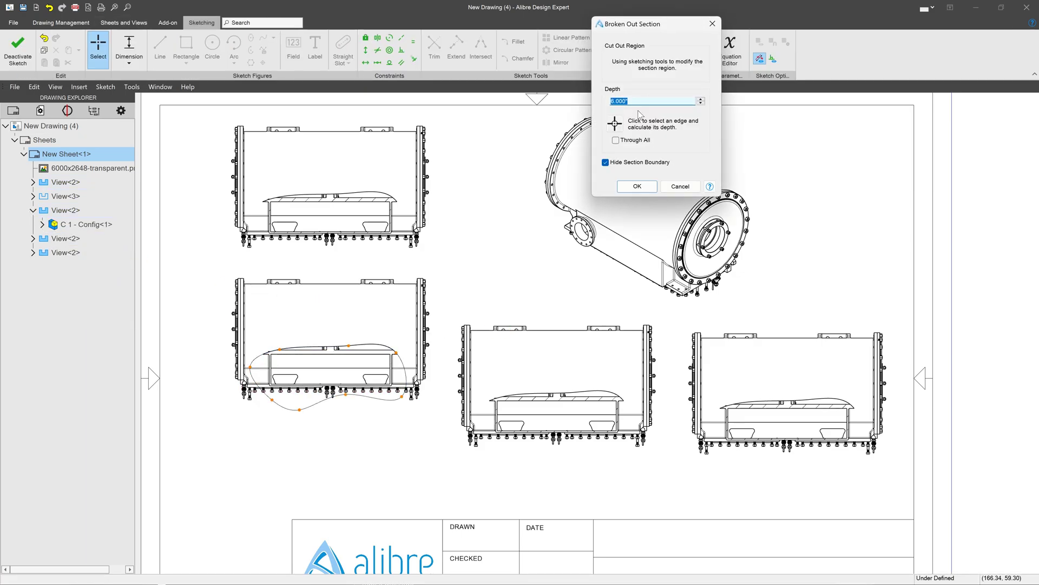
pyautogui.click(652, 103)
pyautogui.moveTo(652, 103); pyautogui.dragTo(541, 92)
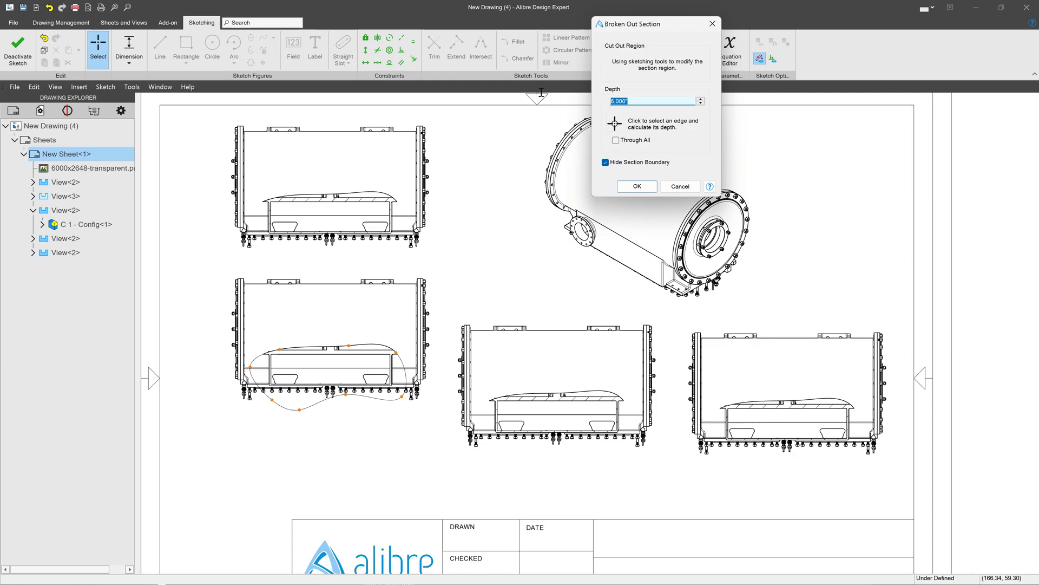
pyautogui.write('10')
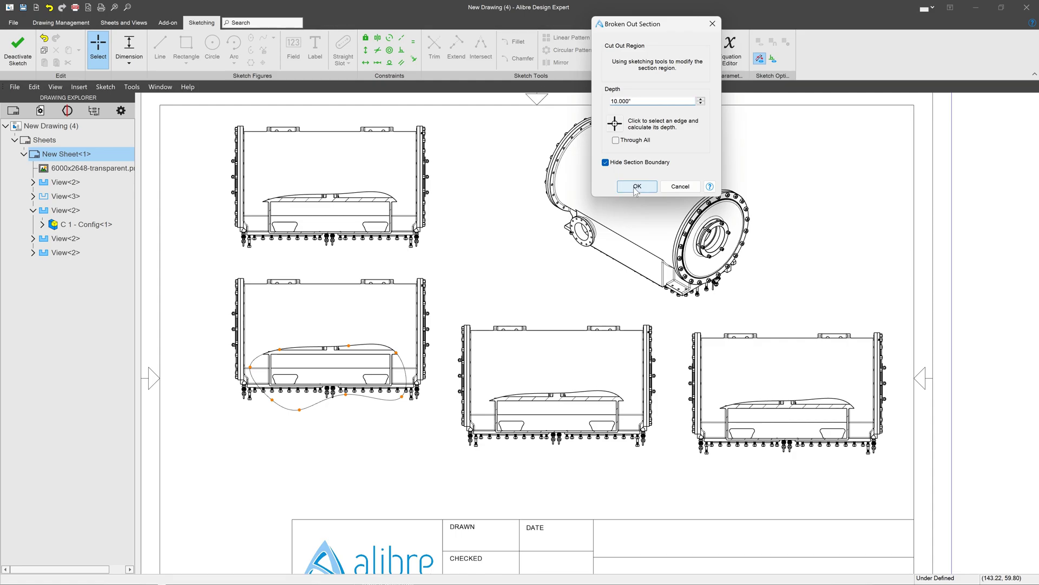
pyautogui.click(636, 187)
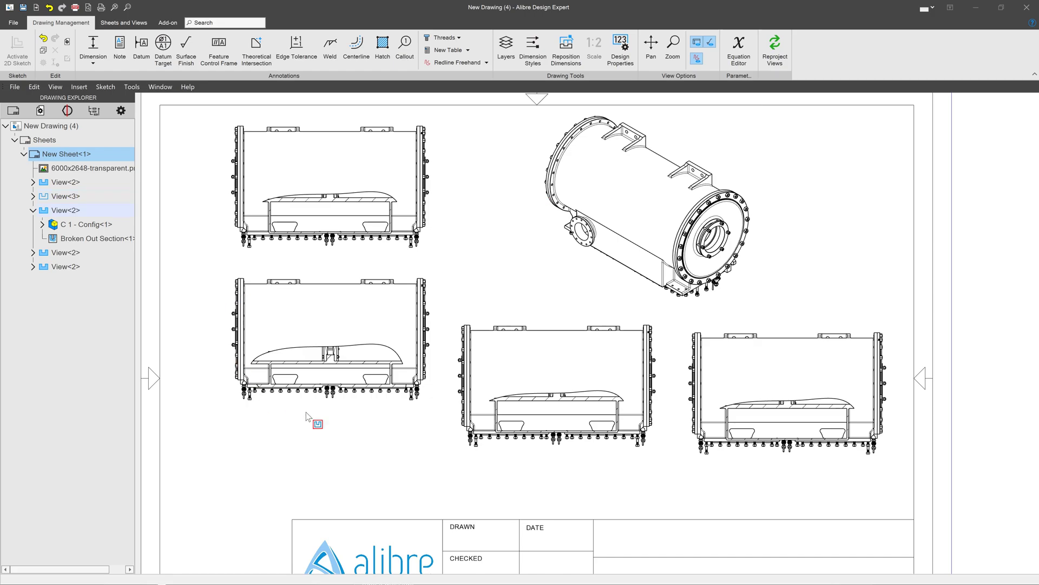
# - Set the lower-middle copy's Broken Out Section<1> depth to 20
pyautogui.click(528, 443)
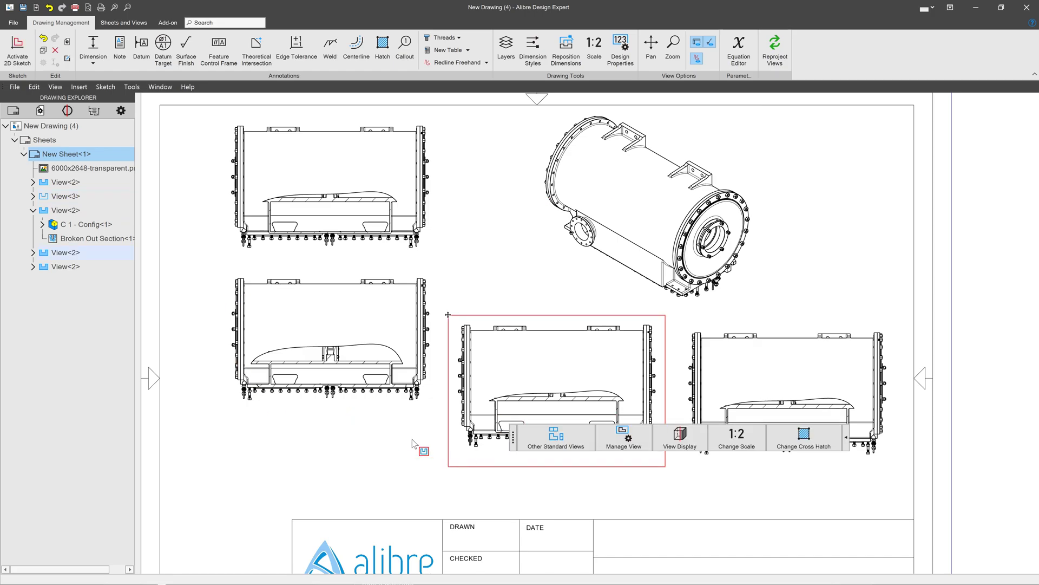
pyautogui.click(33, 253)
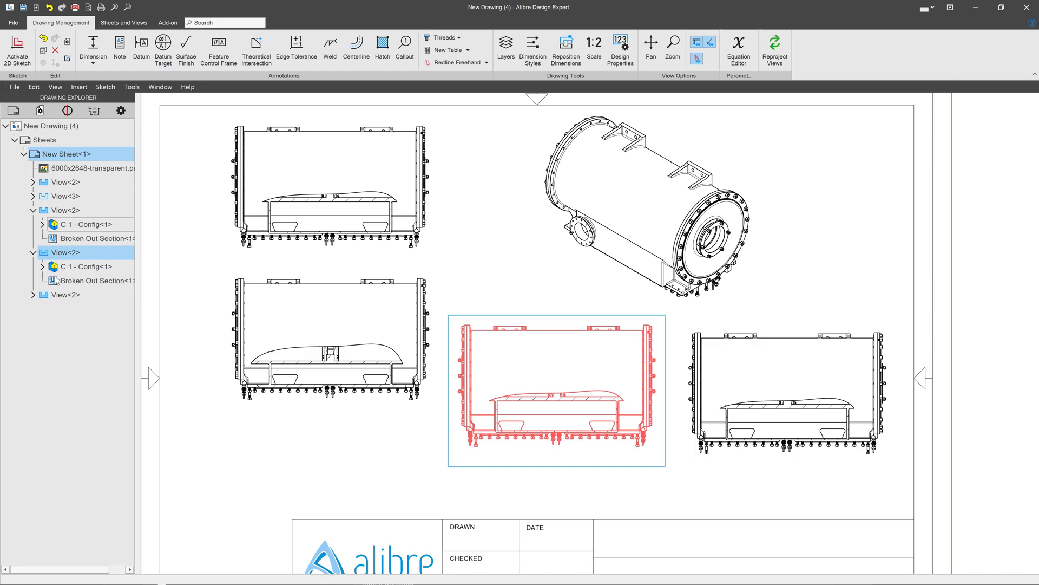
pyautogui.rightClick(56, 280)
pyautogui.click(72, 289)
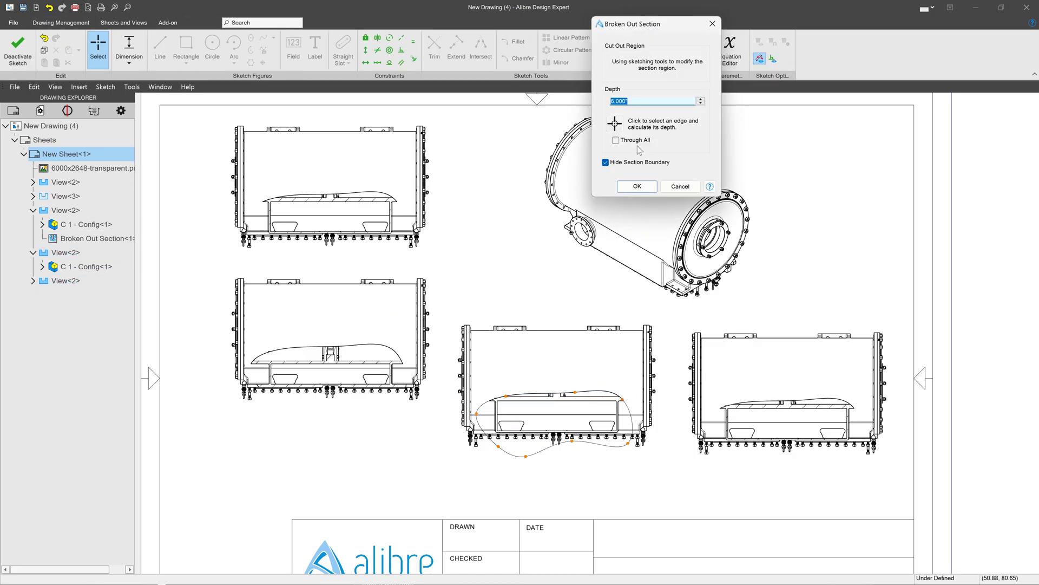
pyautogui.write('20')
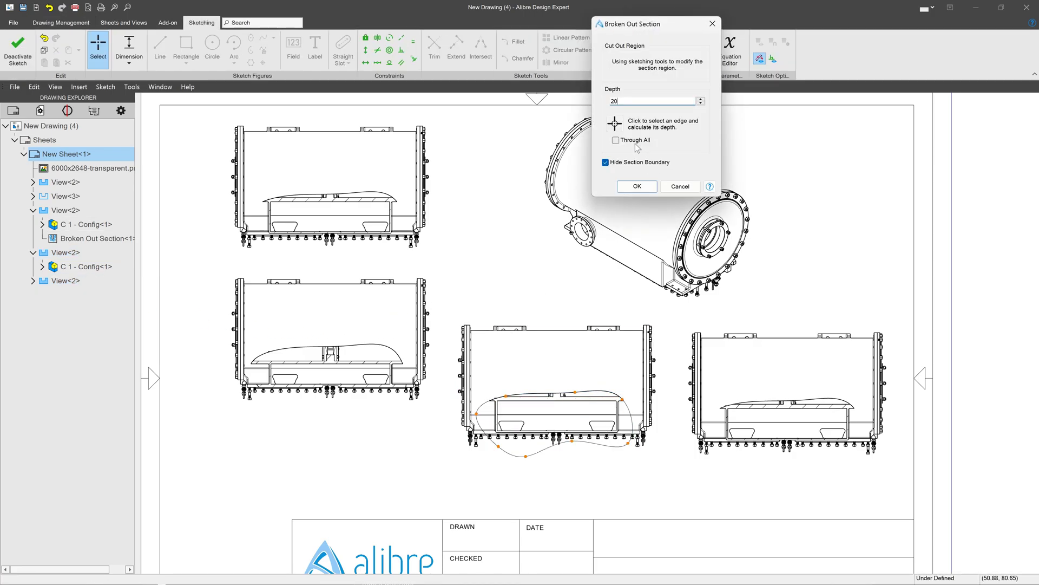
pyautogui.press('Return')
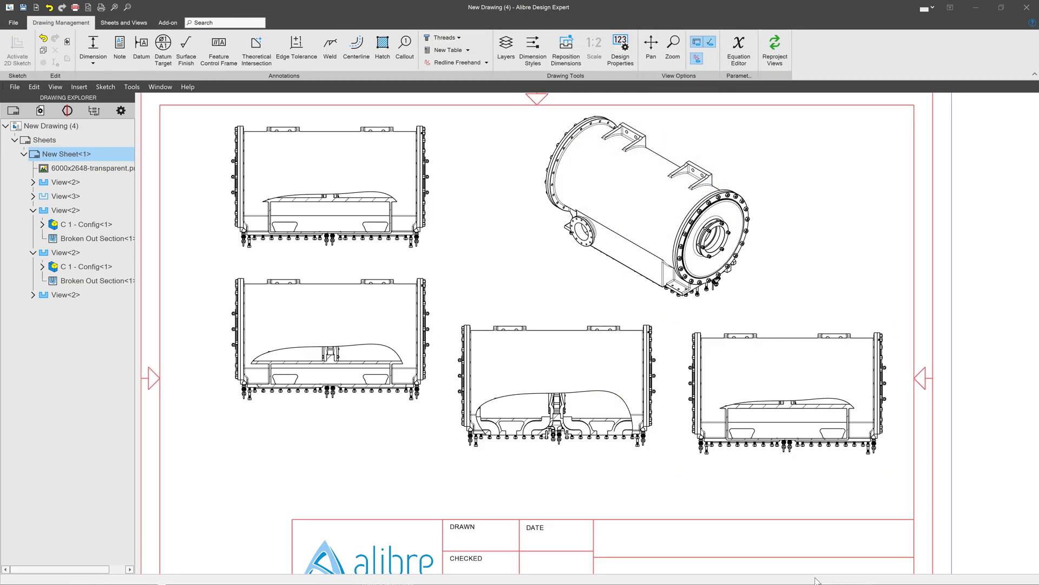
# - Edit the lower-right copy's Broken Out Section<1> to a depth of 15
pyautogui.click(33, 294)
pyautogui.rightClick(59, 327)
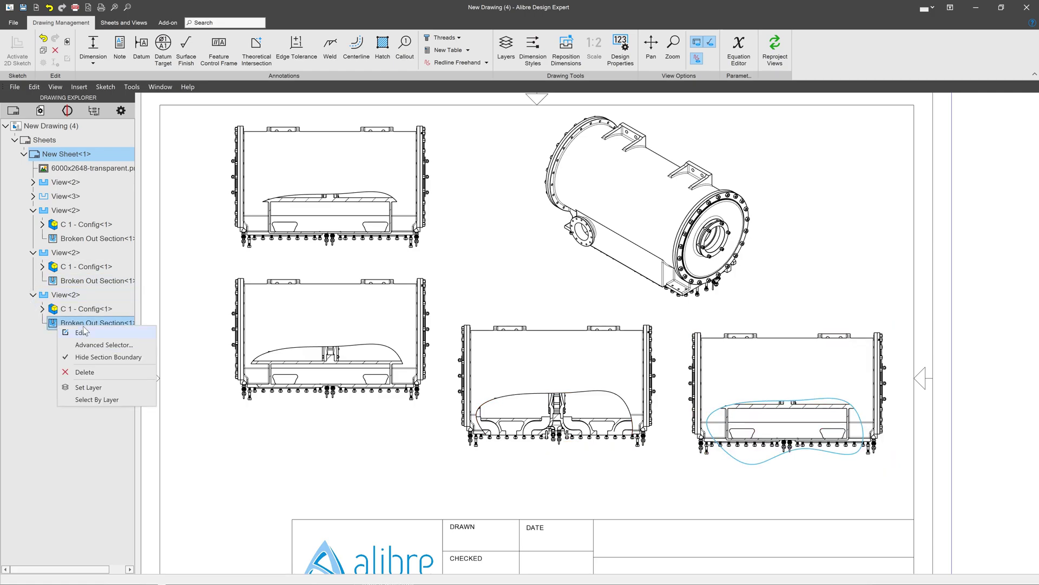
pyautogui.click(86, 331)
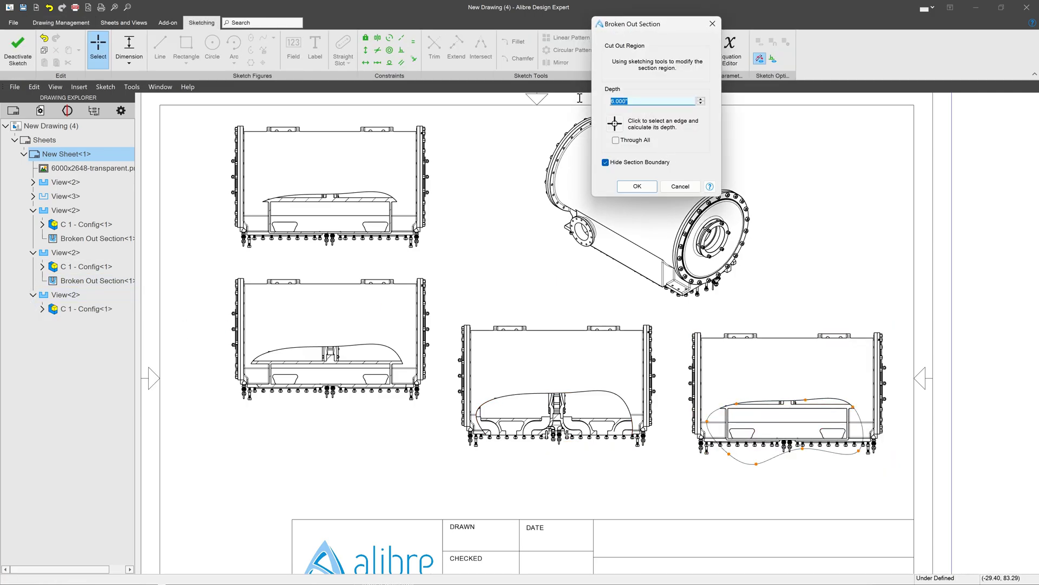
pyautogui.write('15')
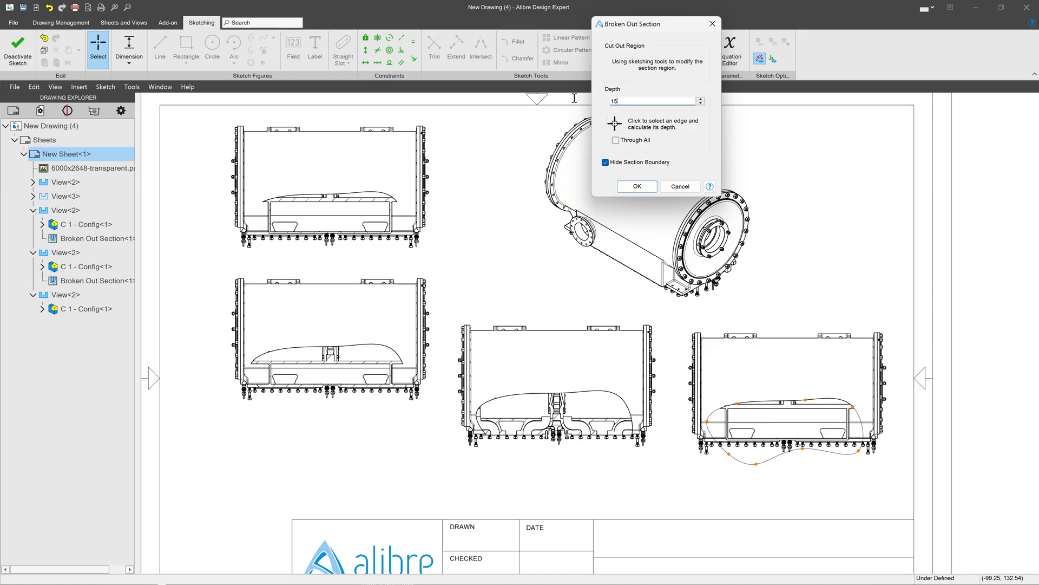
pyautogui.press('Return')
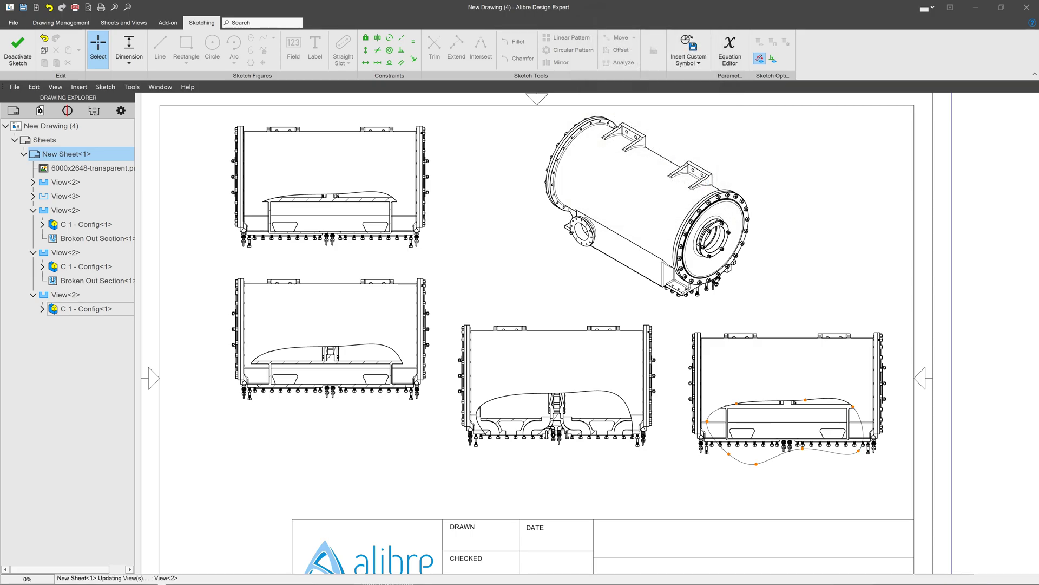